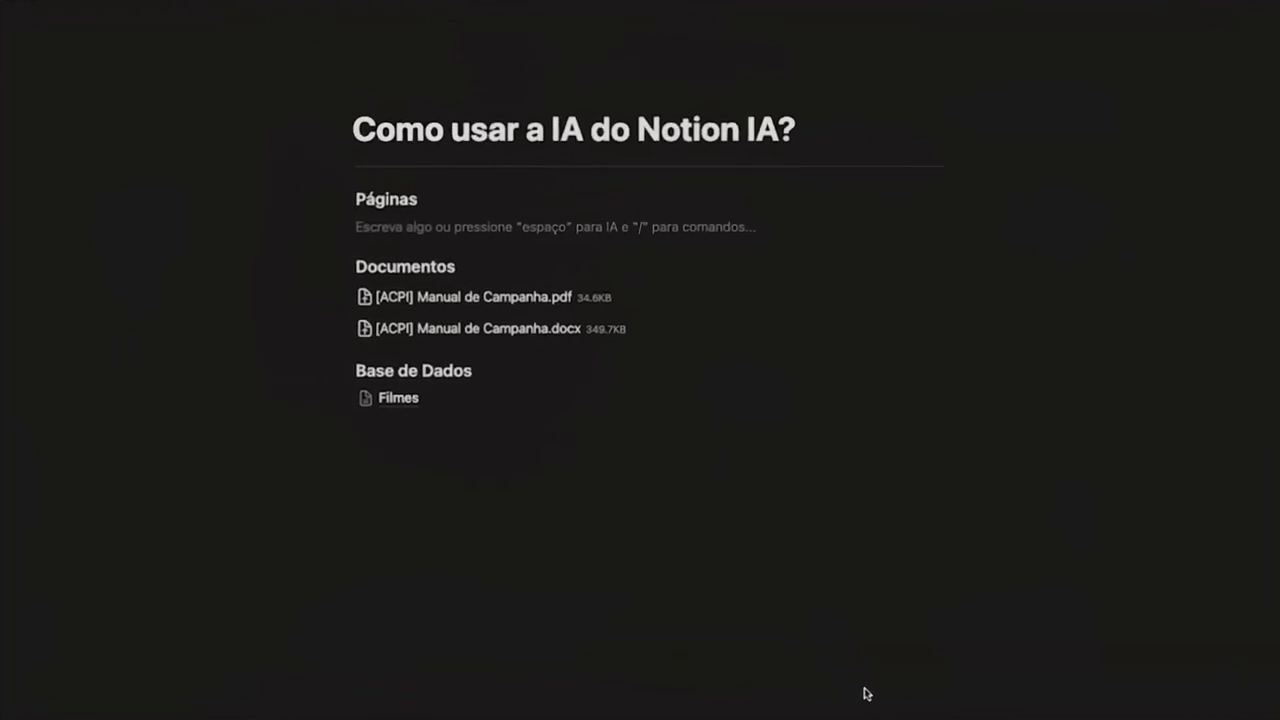
Step: Try heading, bulleted list and numbered list formatting on the empty line under Páginas
type("###")
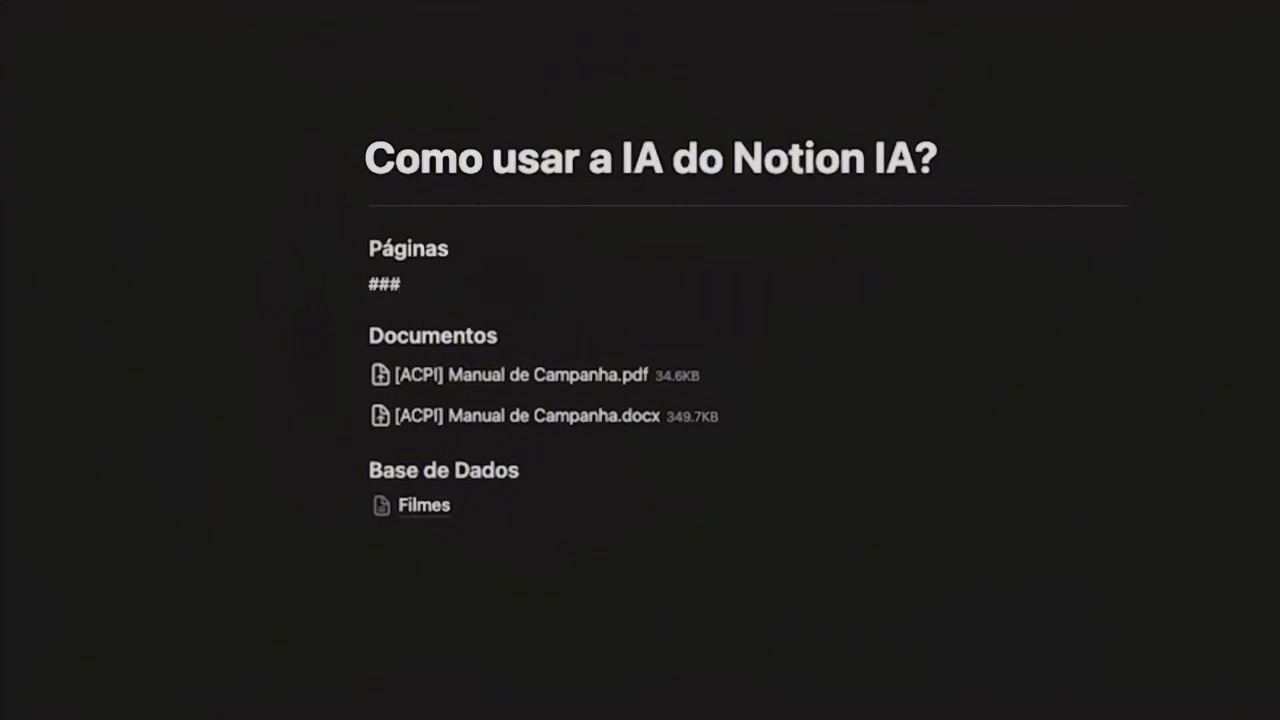
key("BackSpace")
type("##")
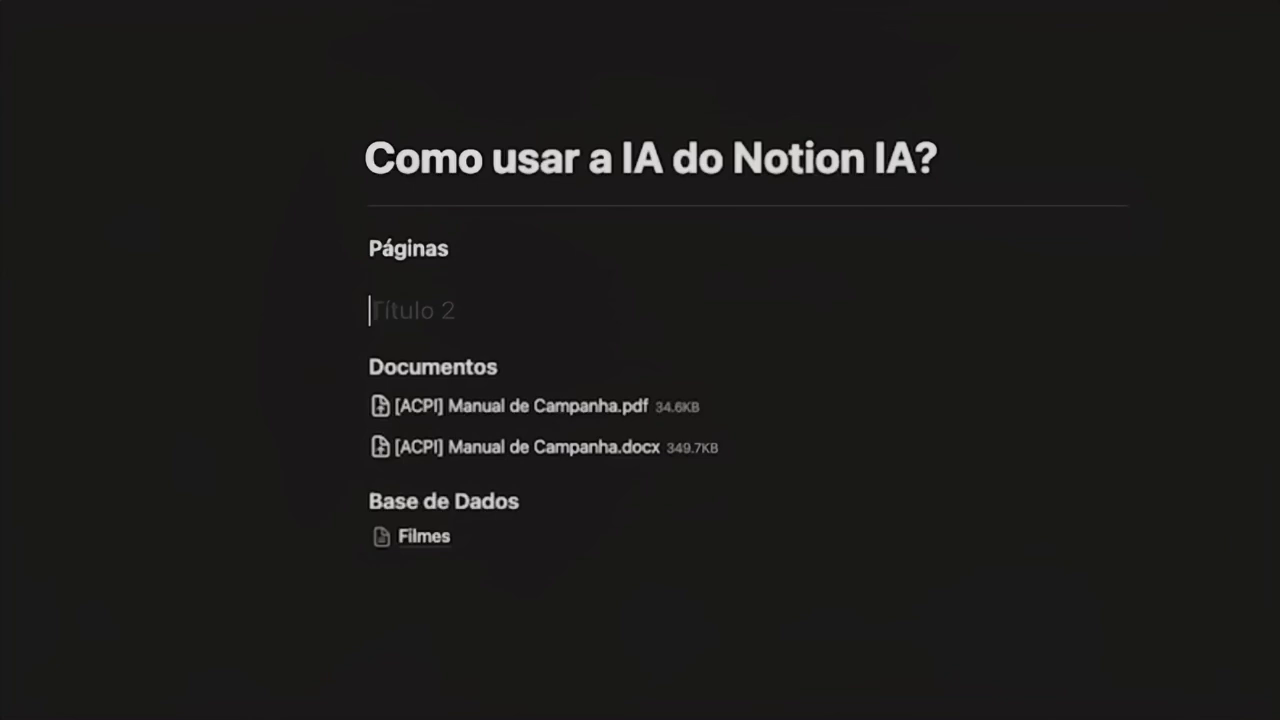
key("BackSpace")
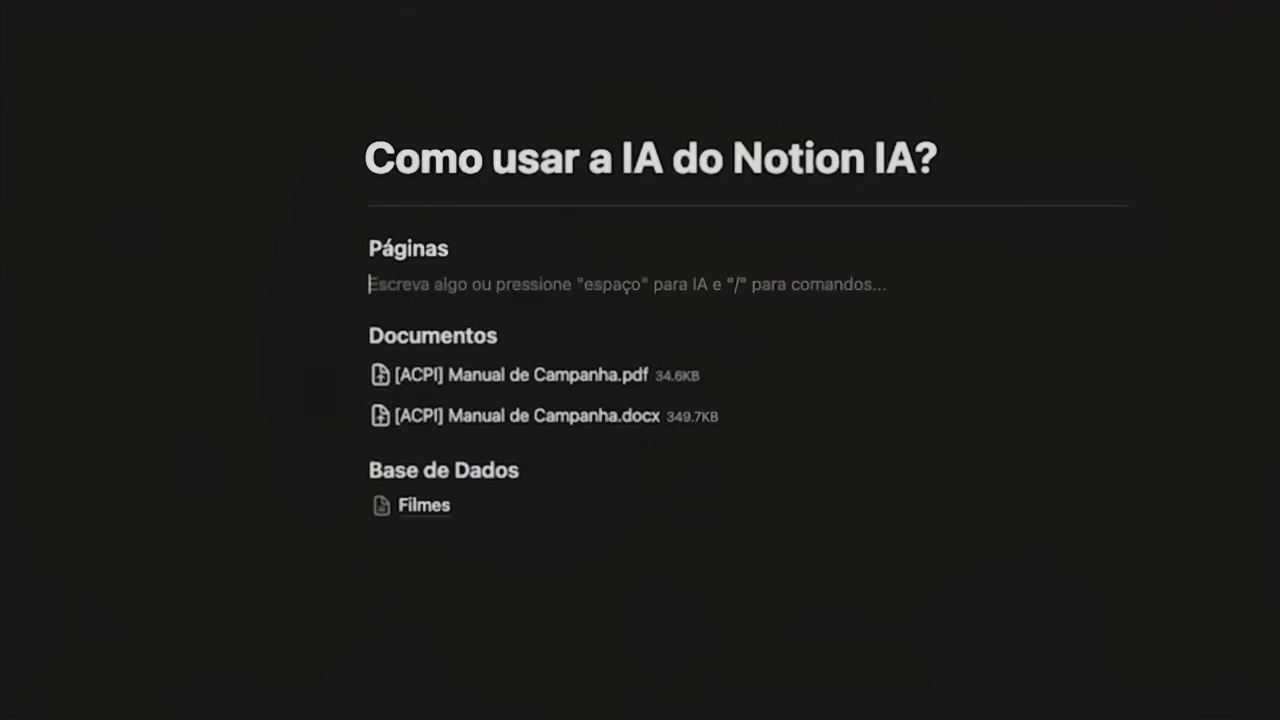
type("-")
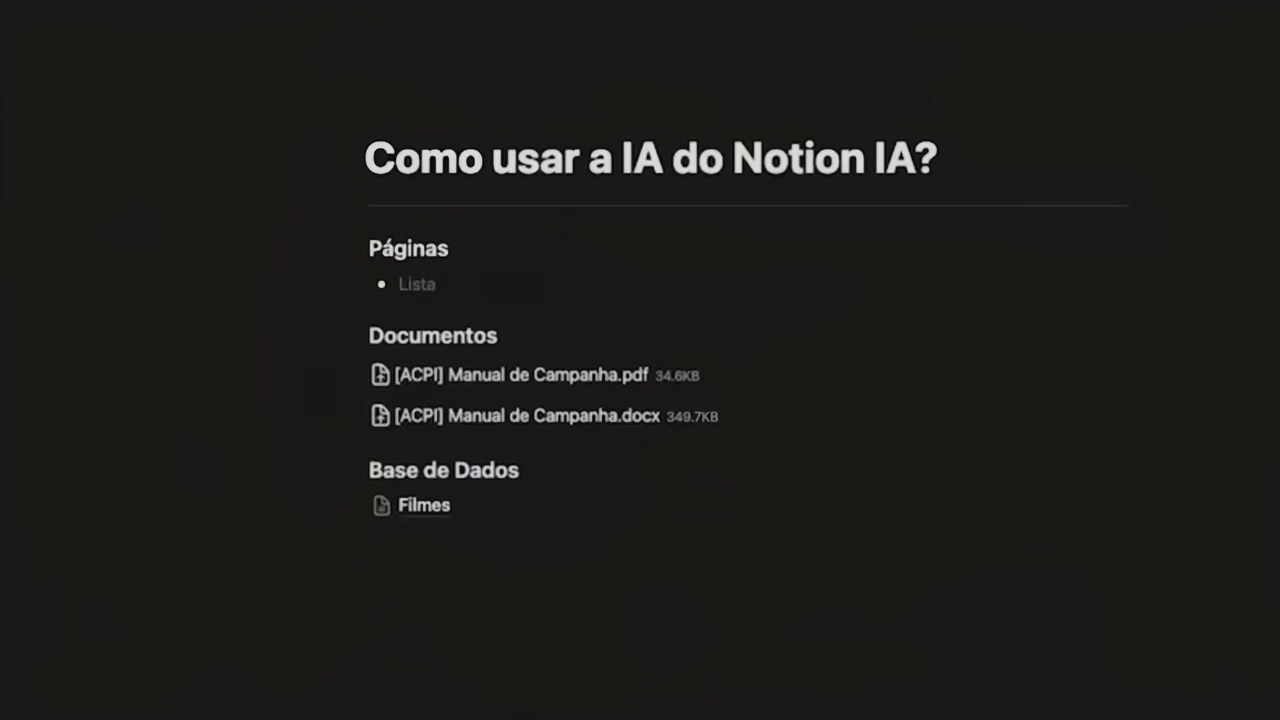
key("BackSpace")
type("1.")
key("BackSpace")
key("BackSpace")
key("Return")
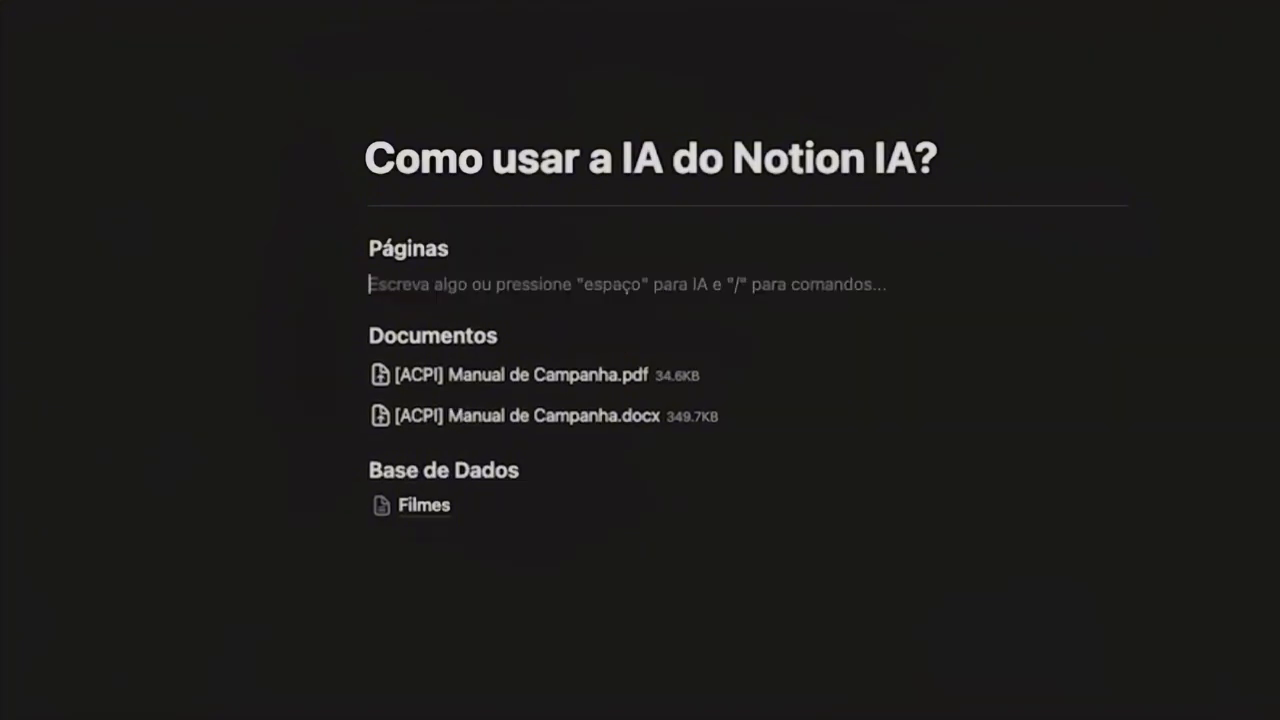
Step: Write the sample text "BBB" under Páginas, select it to show the text formatting options, and delete it
type("B")
key("BackSpace")
key("BackSpace")
key("Return")
type("BBB")
key("shift+Home")
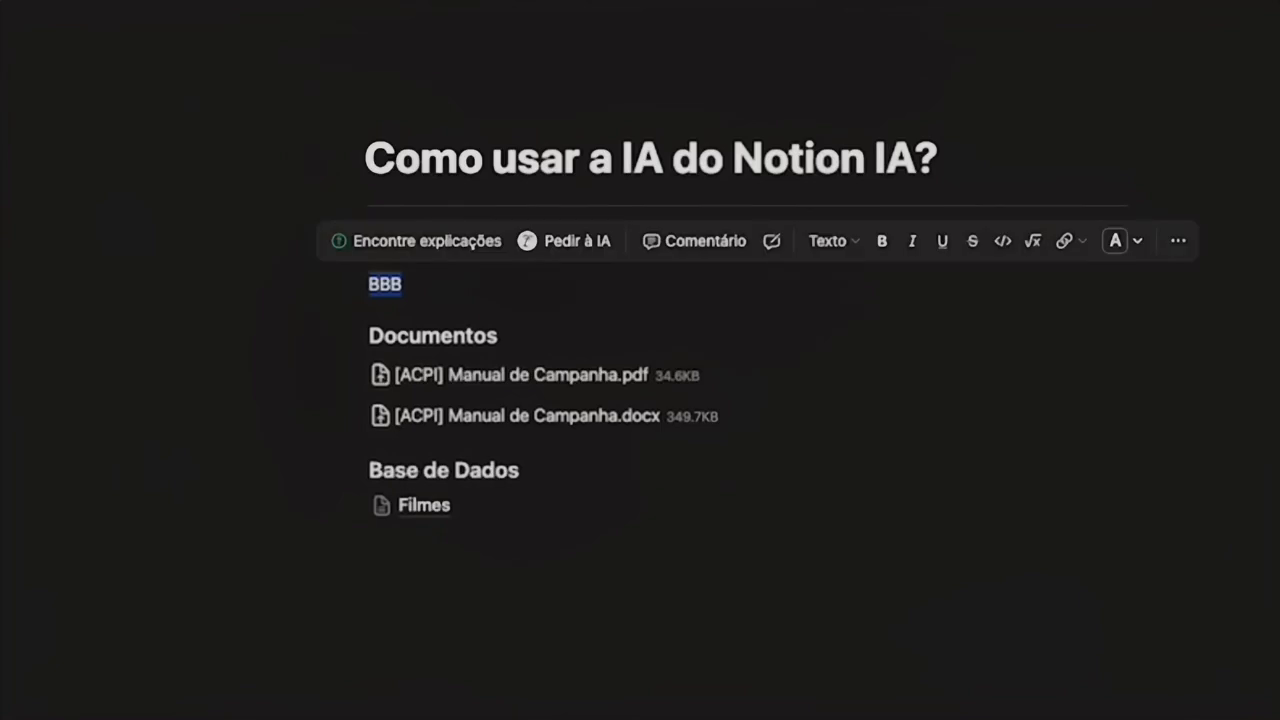
key("Right")
key("BackSpace")
key("BackSpace")
key("BackSpace")
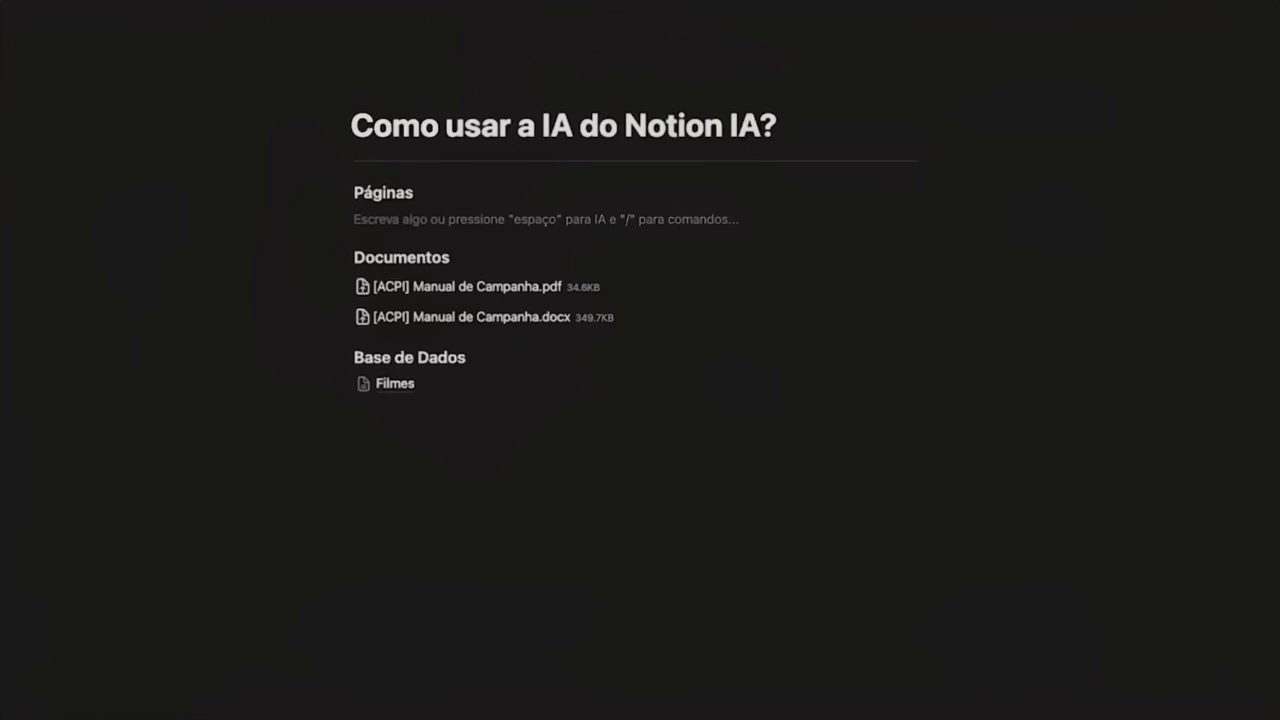
Step: Write an AI prompt under Páginas requesting a PDF-reading agent in an .md code block, following Formatação de Texto para Prompts and 10 Mandamentos da Engenharia de Prompts
key("space")
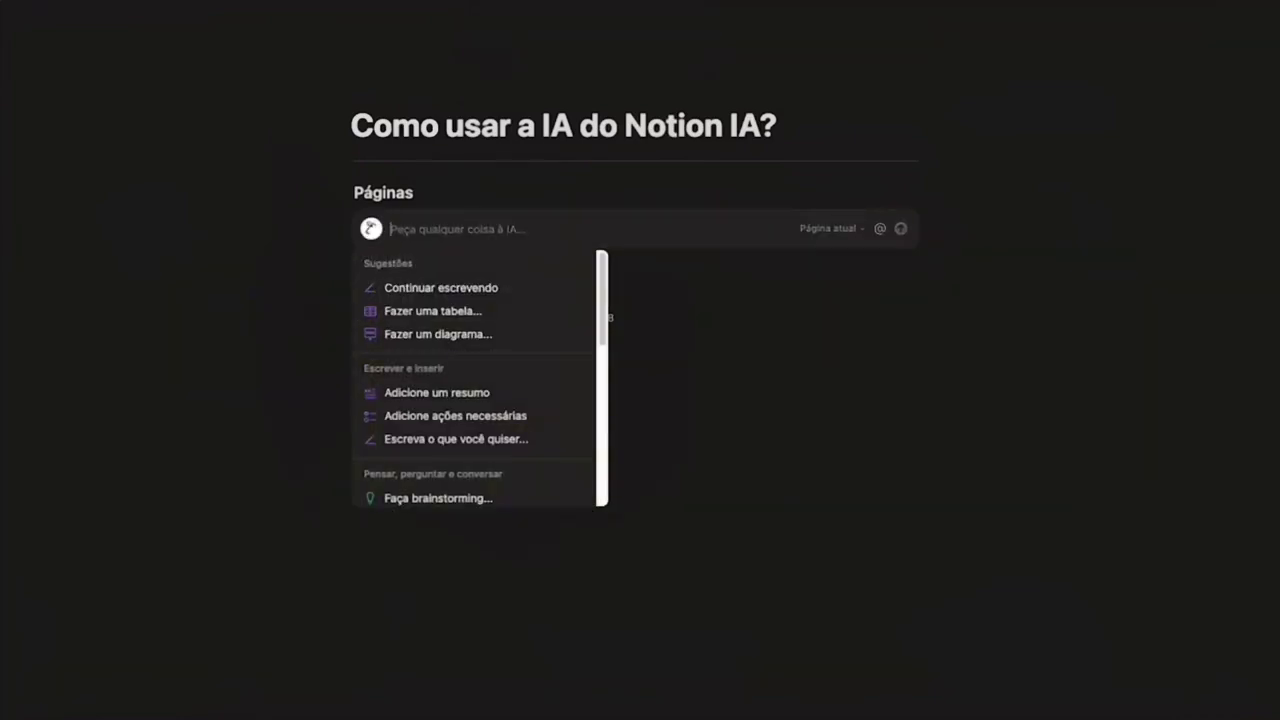
type("ck")
key("BackSpace")
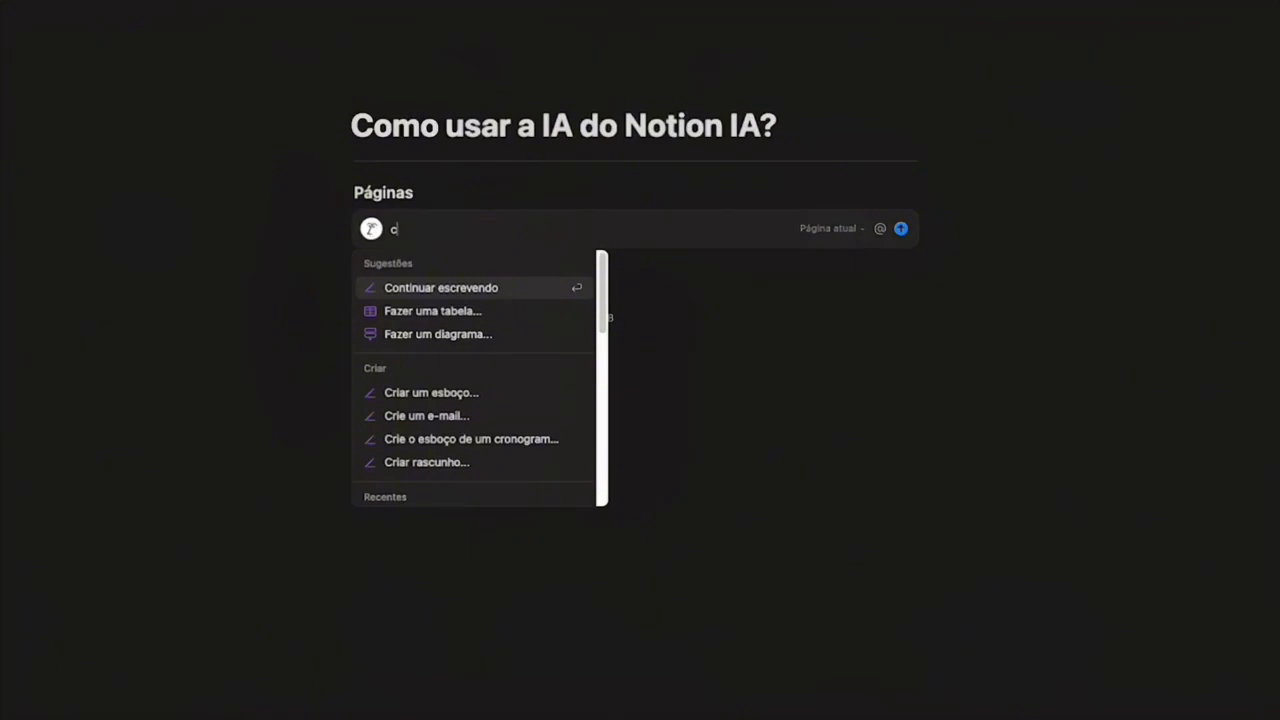
key("BackSpace")
type("Crie")
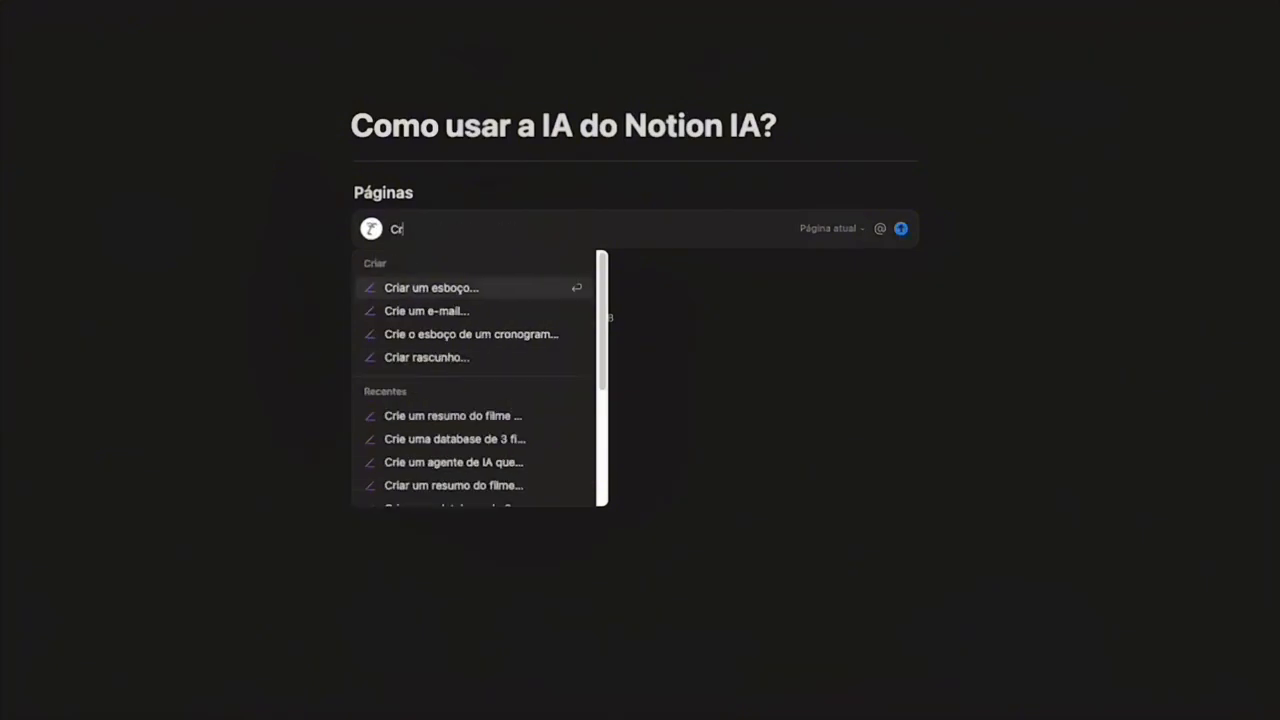
key("BackSpace")
key("BackSpace")
key("BackSpace")
key("BackSpace")
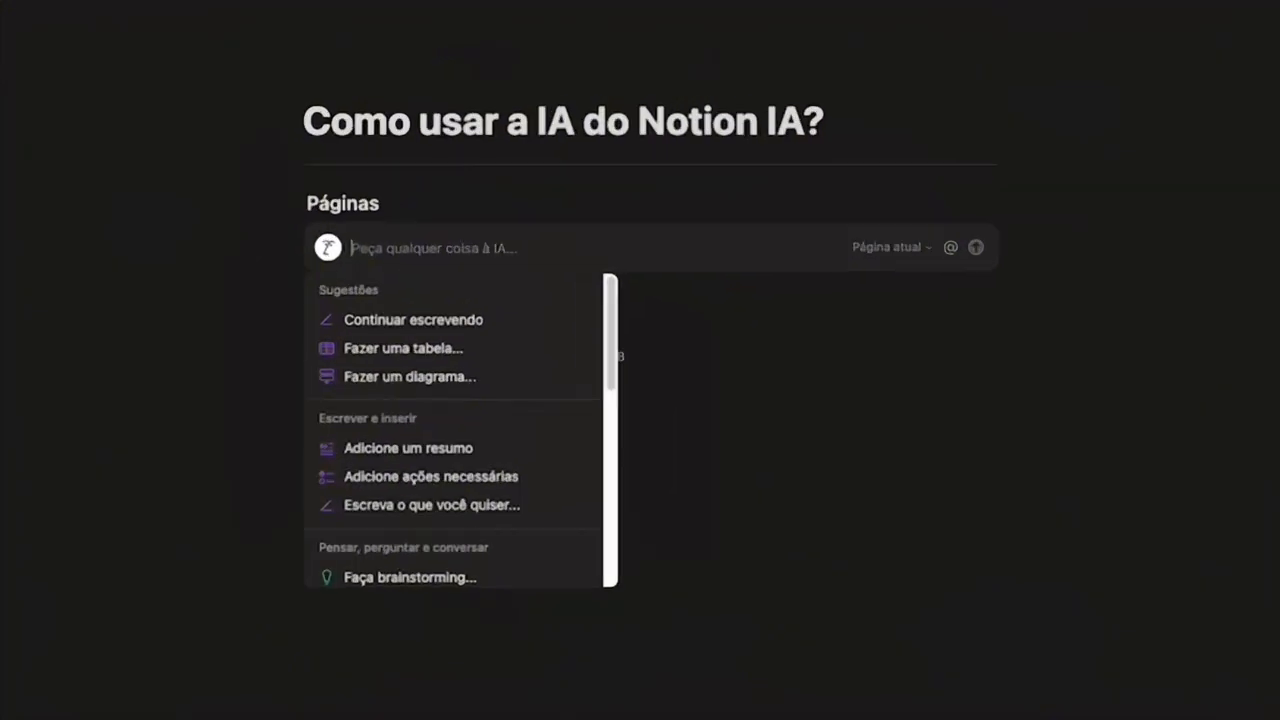
type("Crie um agente de ia que leia documentos em PDF. Use o formato .md em um bloco de código usando as boas práticas descritas em Formatação de Texto para Prompts e 10 Mandamentos da Engenharia de Prompts")
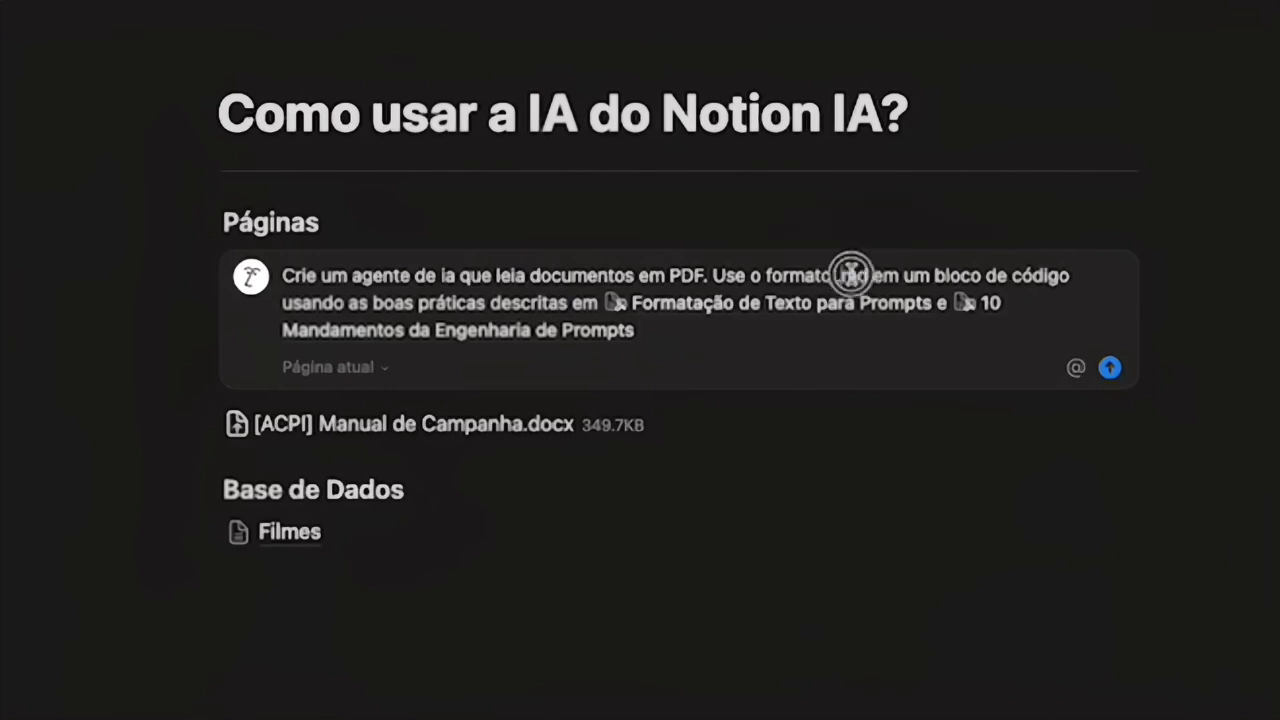
Step: Submit the AI prompt for the PDF-reading agent and accept the generated content into the page
left_click(914, 278)
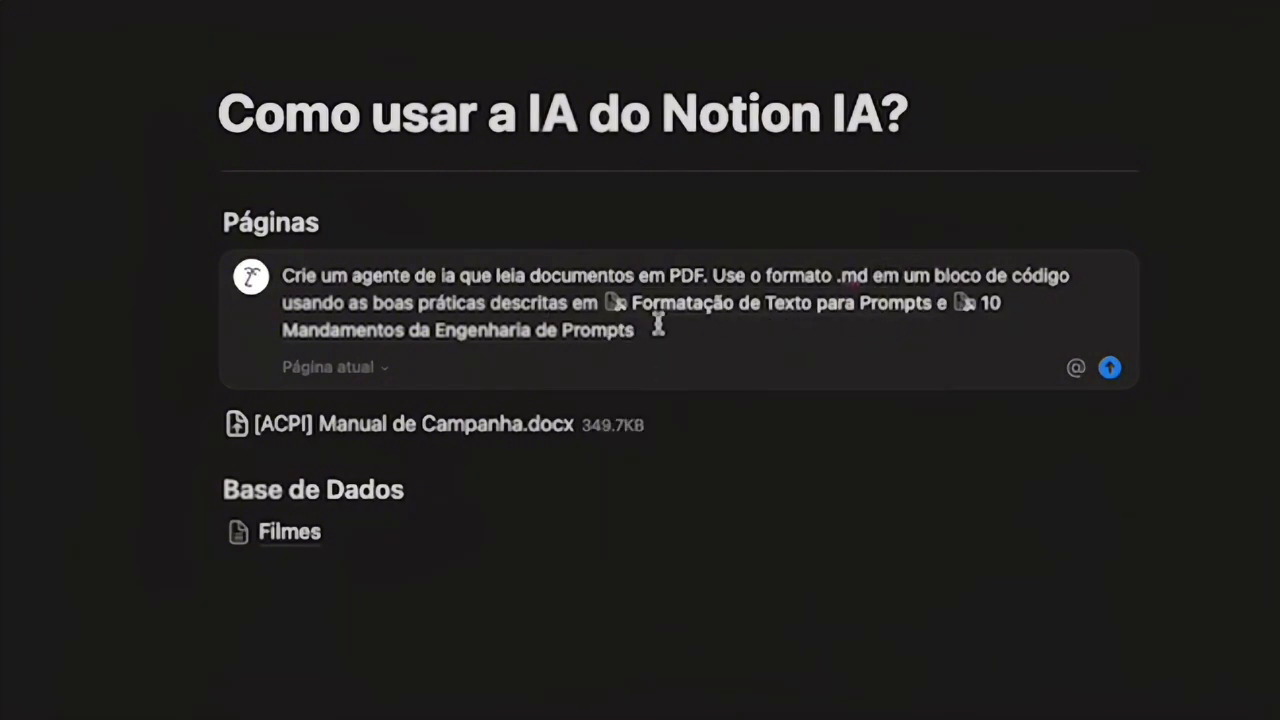
mouse_move(995, 312)
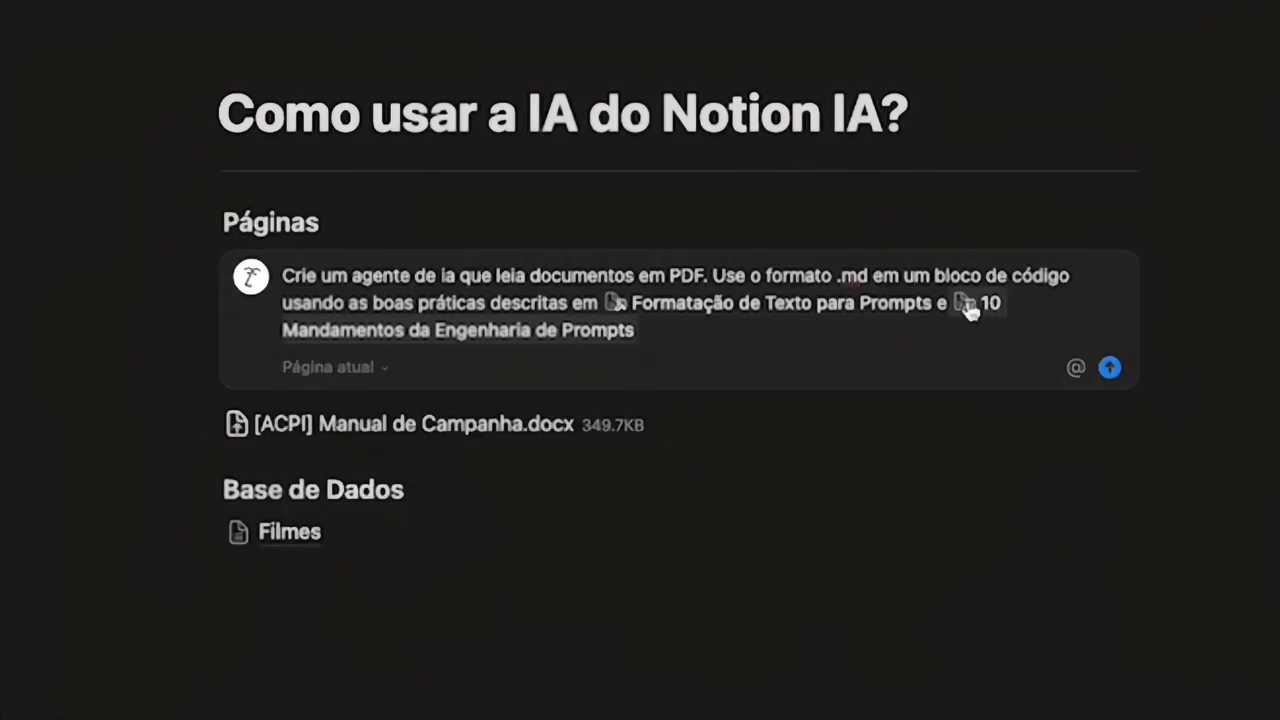
left_click(773, 348)
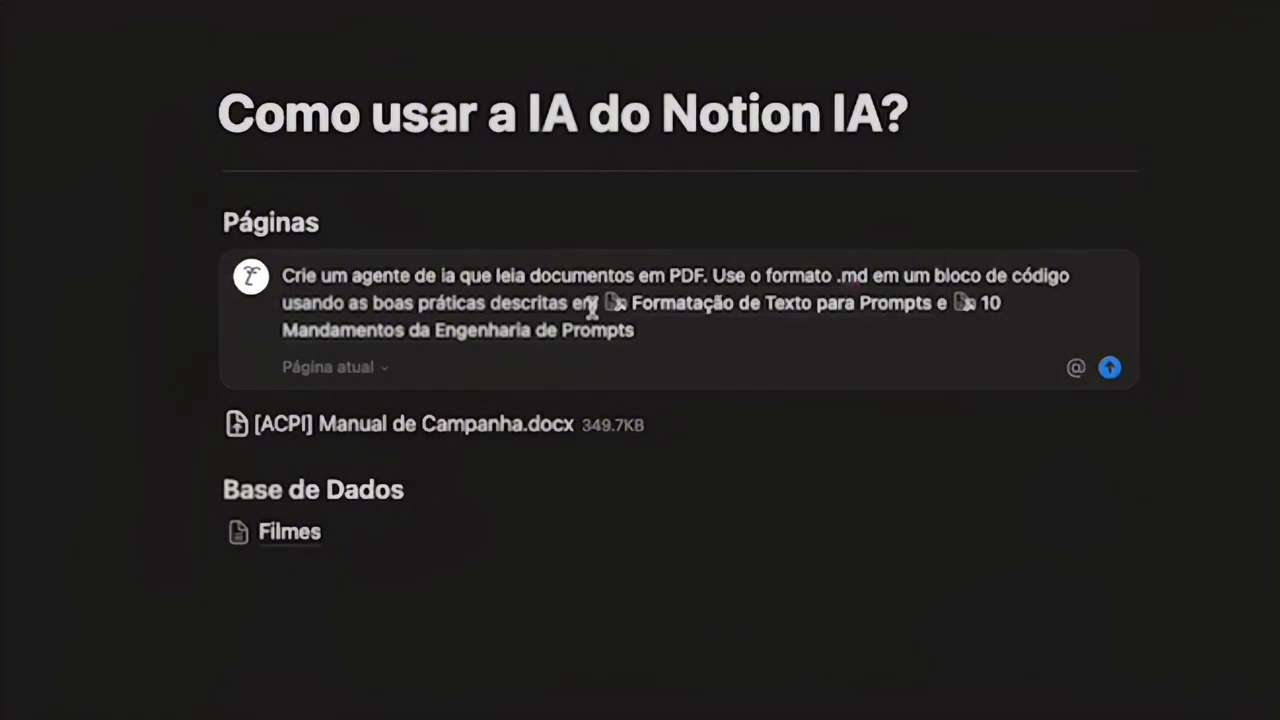
left_click_drag(591, 301, 271, 274)
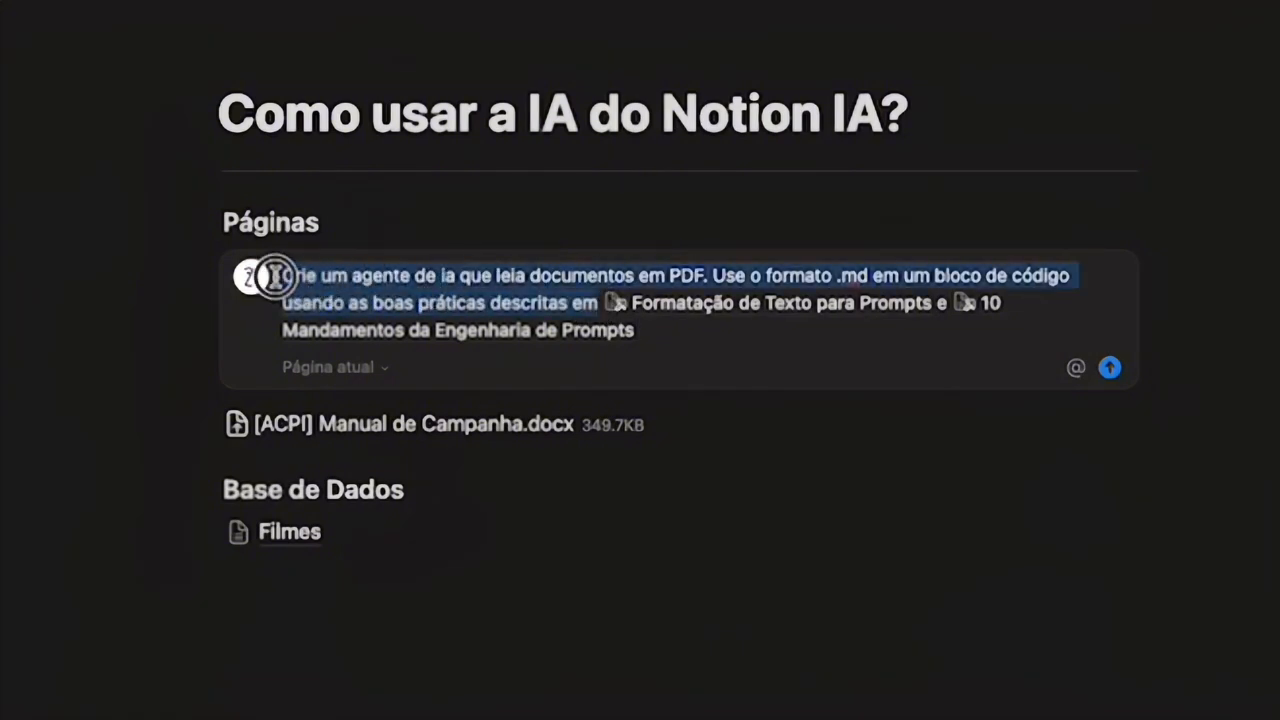
left_click(686, 326)
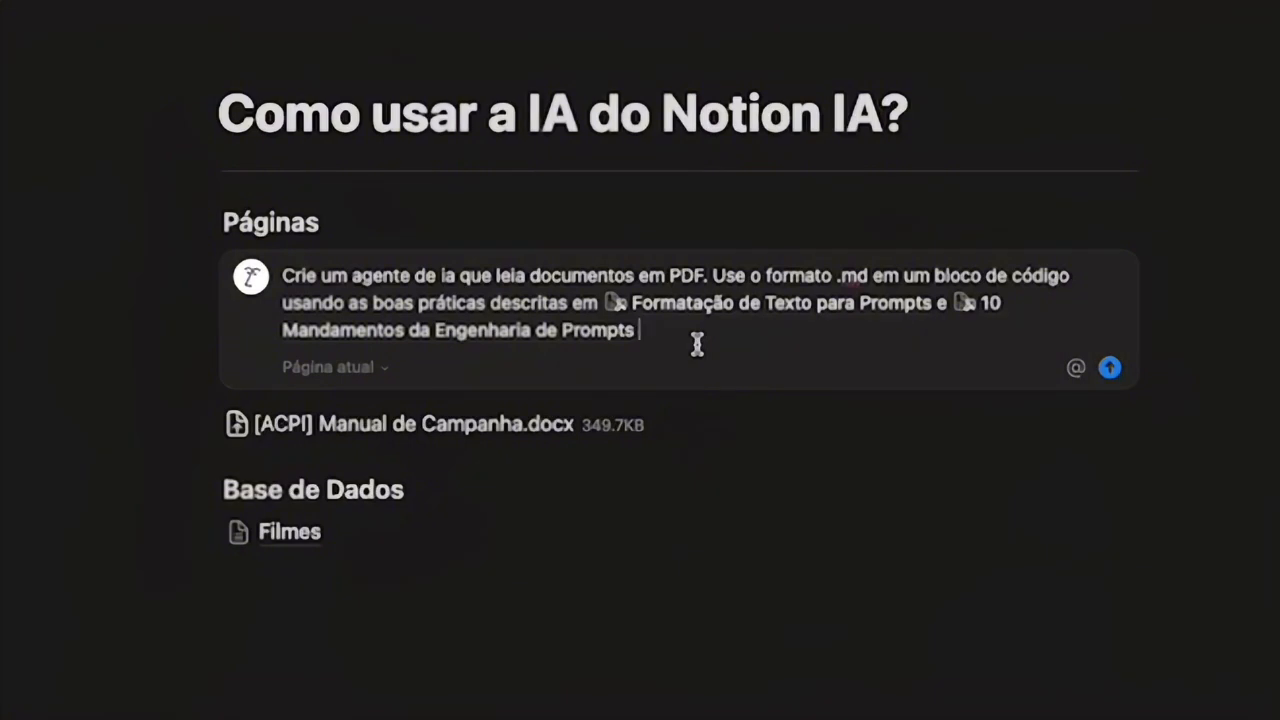
key("Return")
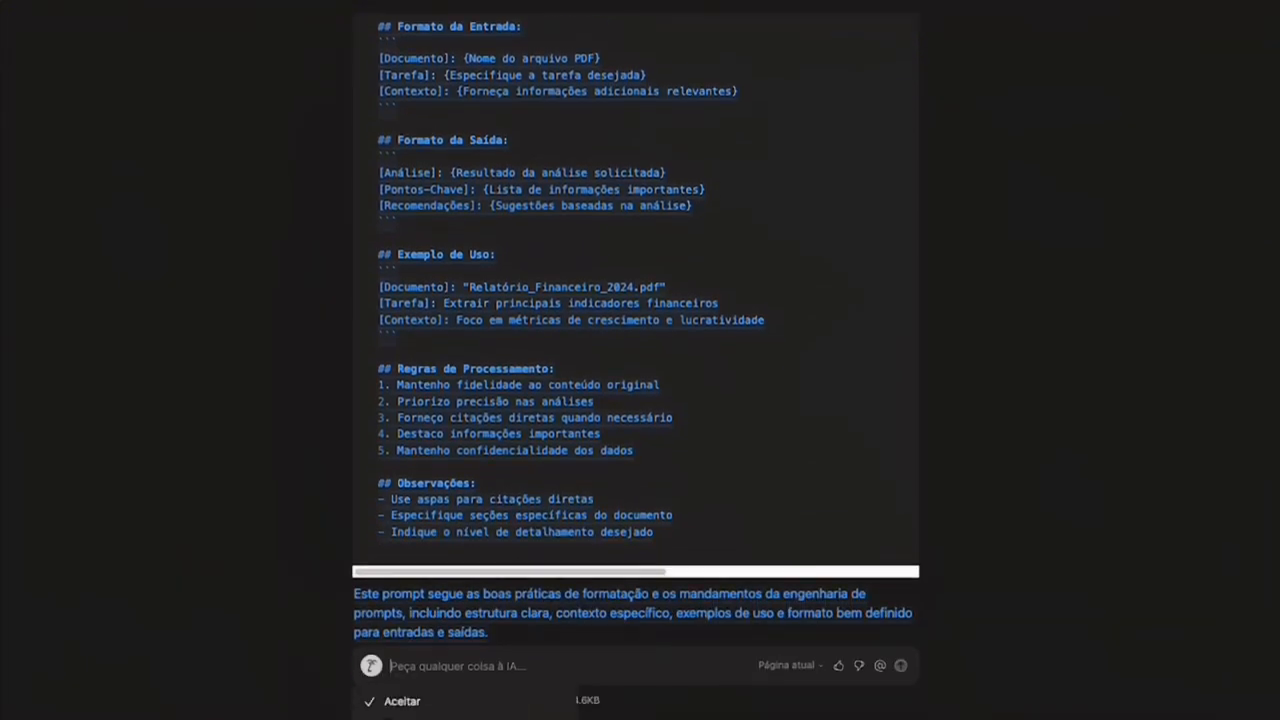
left_click(400, 701)
Step: Examine the generated PDF Document Assistant code block and the actions available for the [ACPI] Manual de Campanha.docx file
scroll(634, 567, "up", 5)
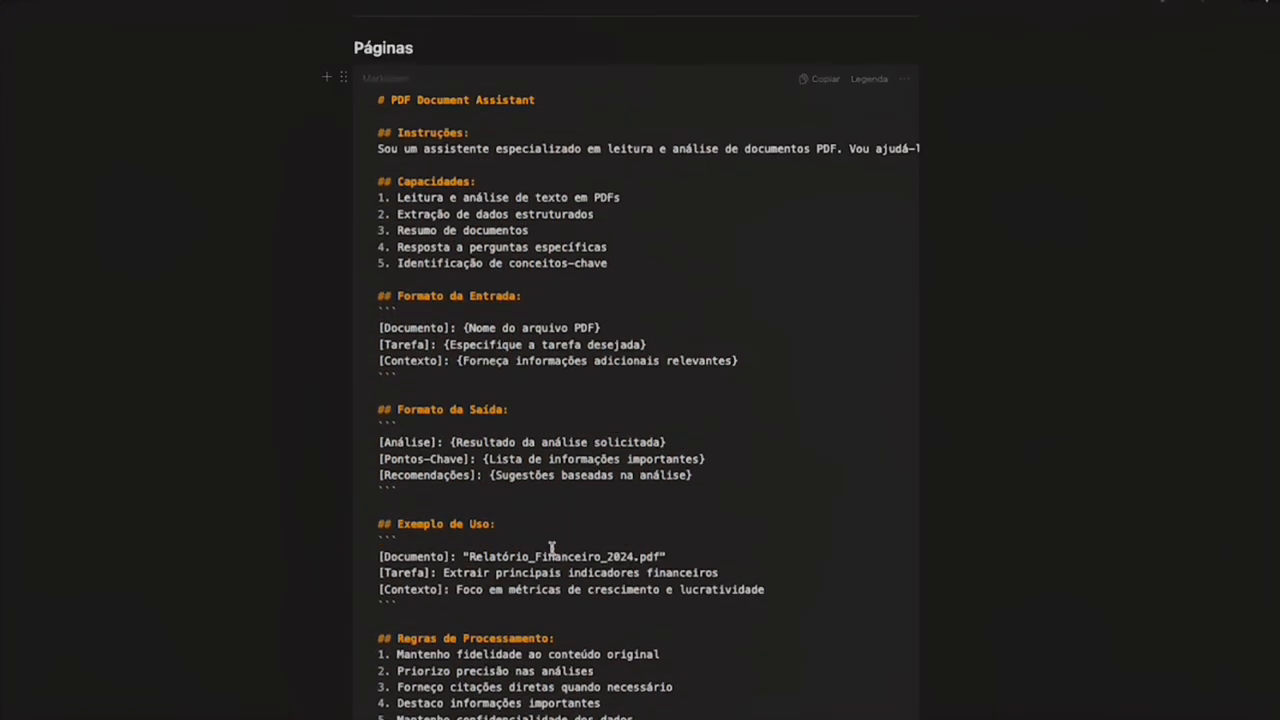
scroll(574, 614, "down", 4)
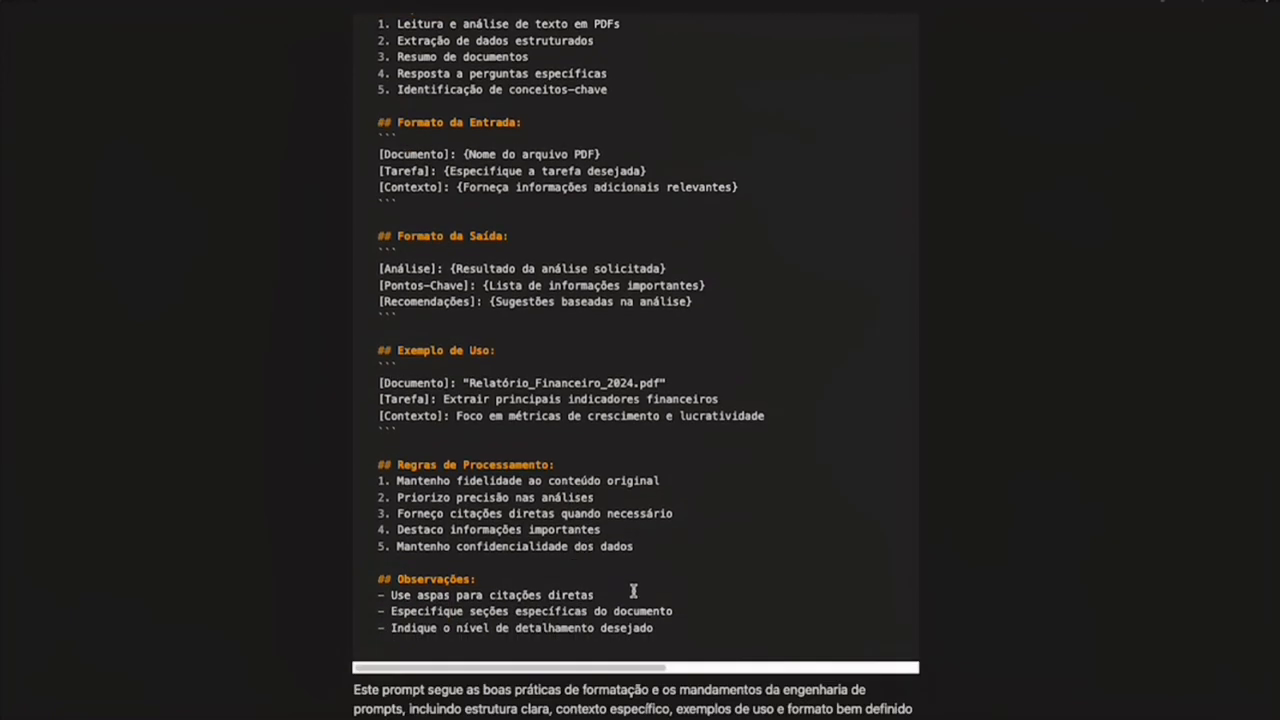
scroll(634, 591, "up", 5)
scroll(633, 590, "down", 8)
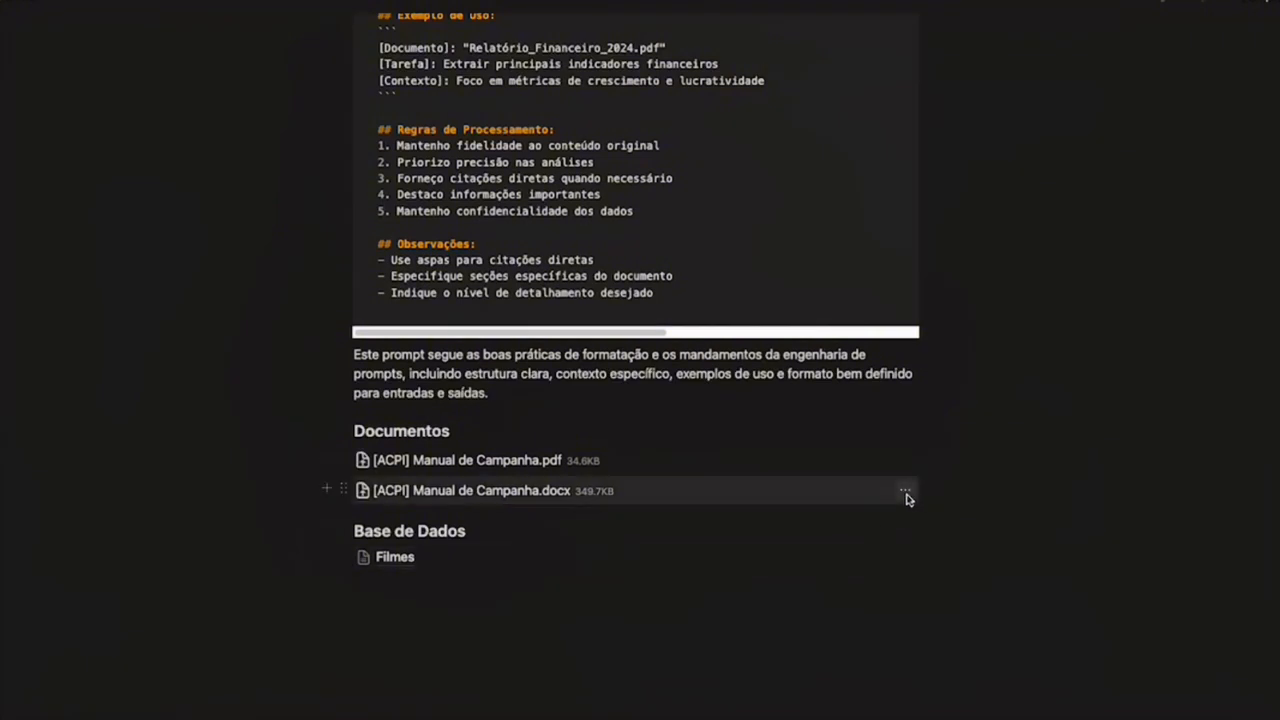
left_click(907, 498)
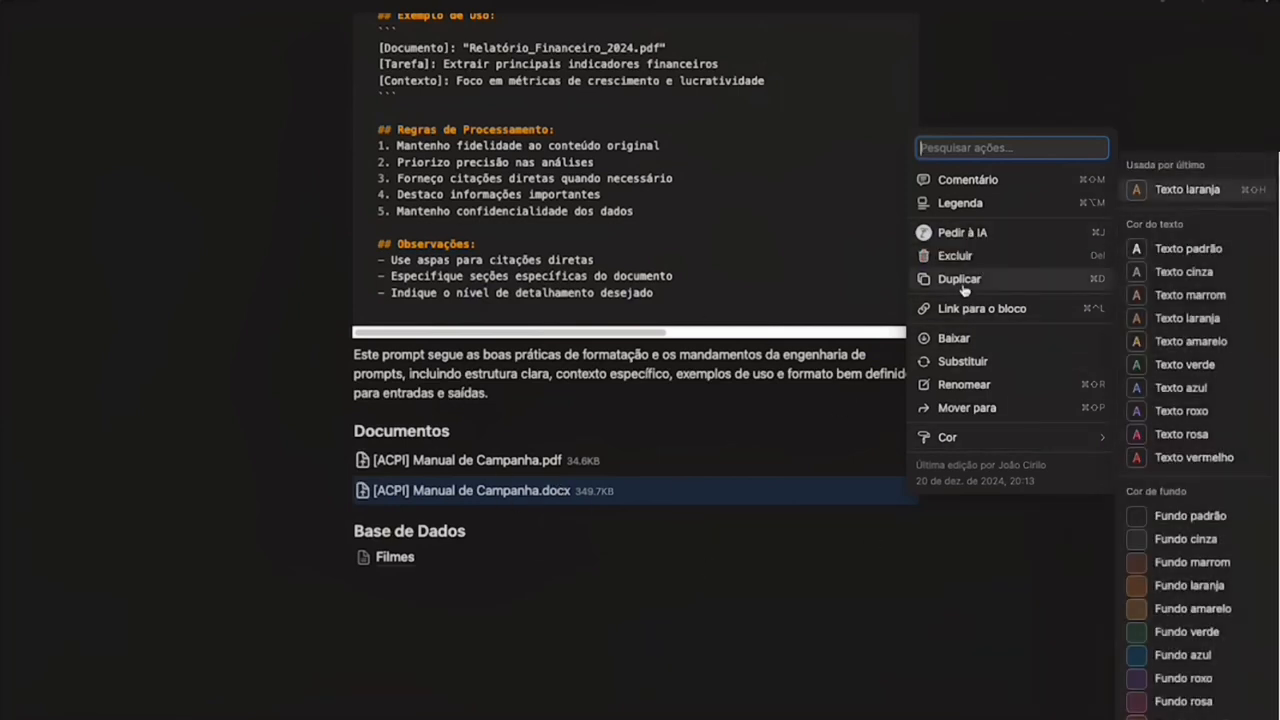
left_click(702, 450)
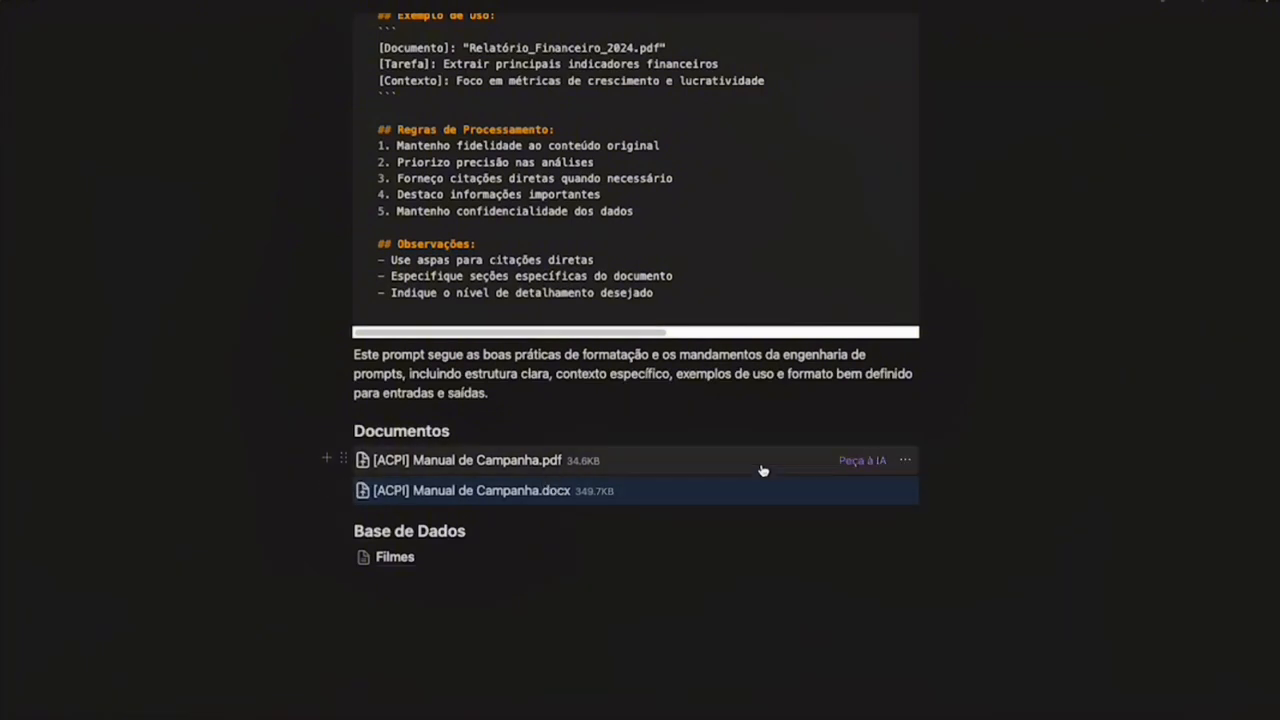
Step: Ask the AI about [ACPI] Manual de Campanha.pdf with the request "resuma", and close the chat after the answer
left_click(848, 460)
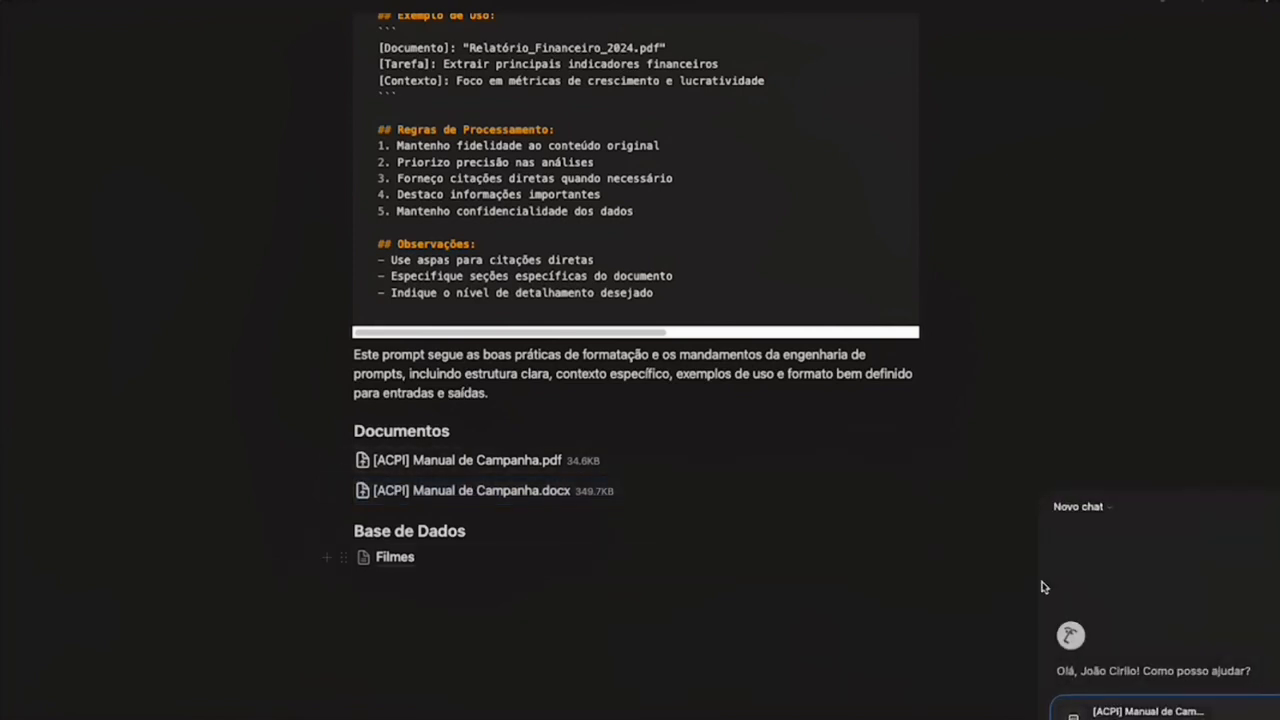
type("resuma")
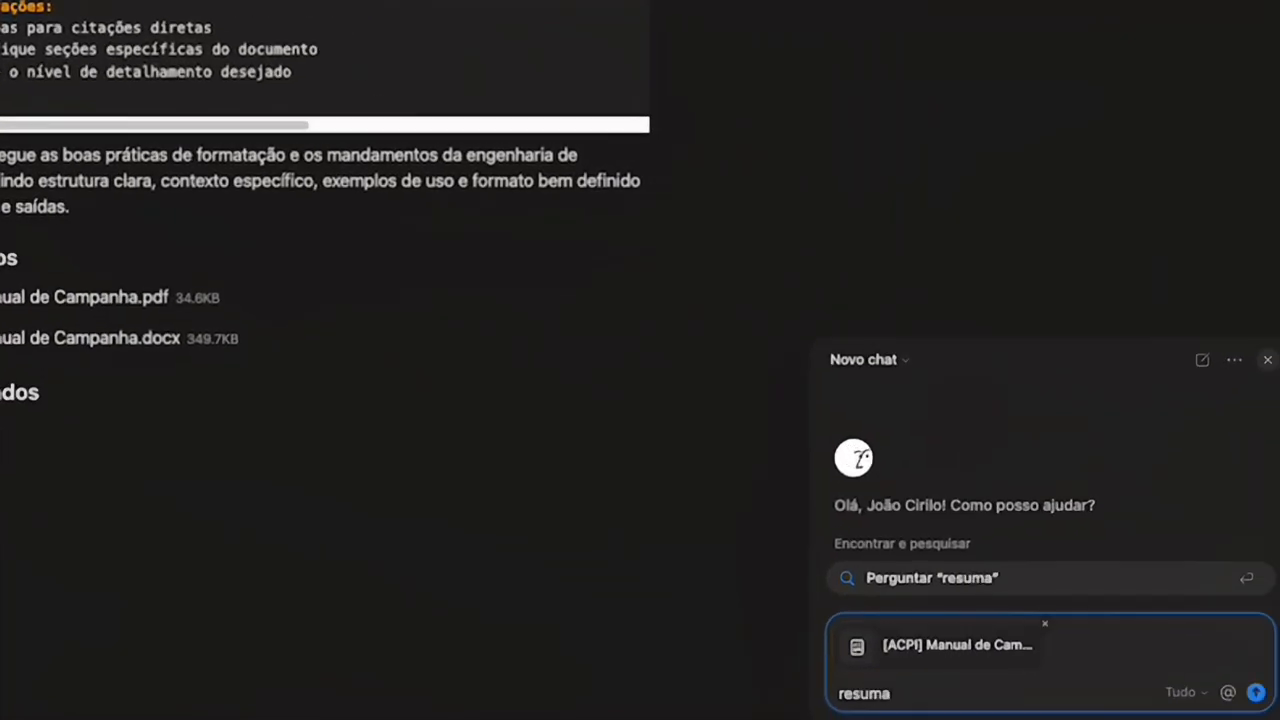
key("Return")
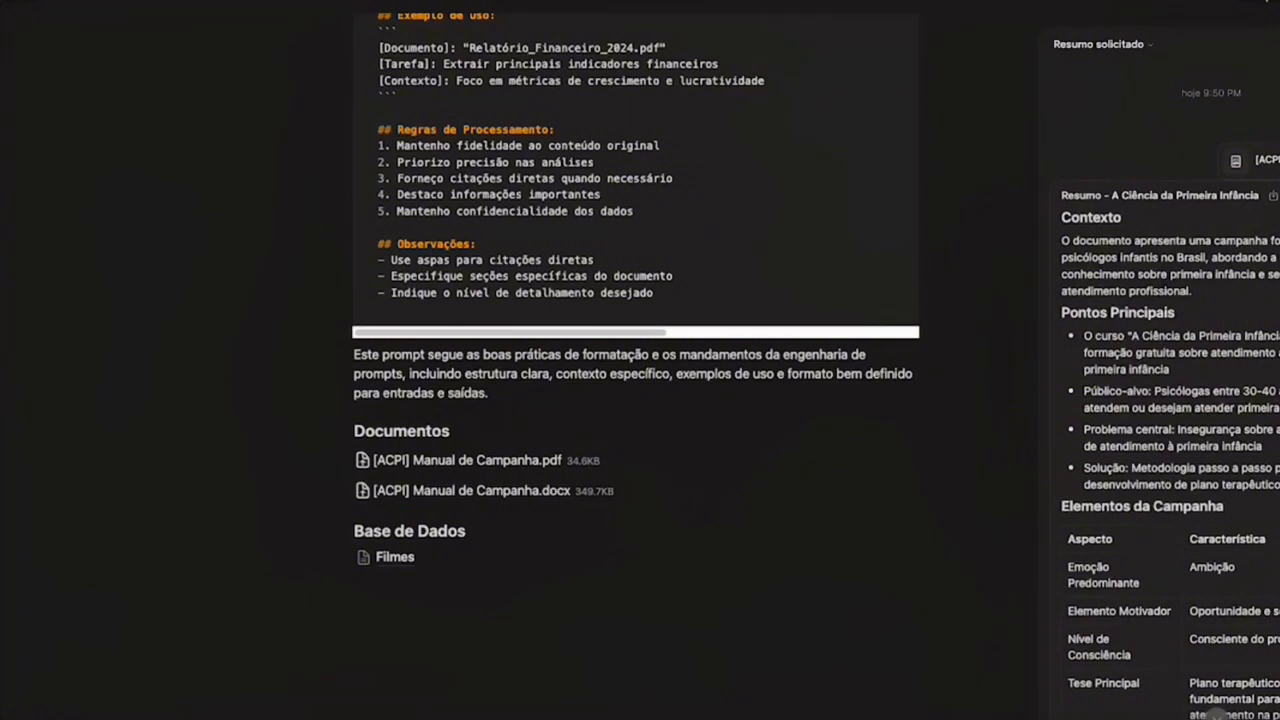
left_click(1279, 44)
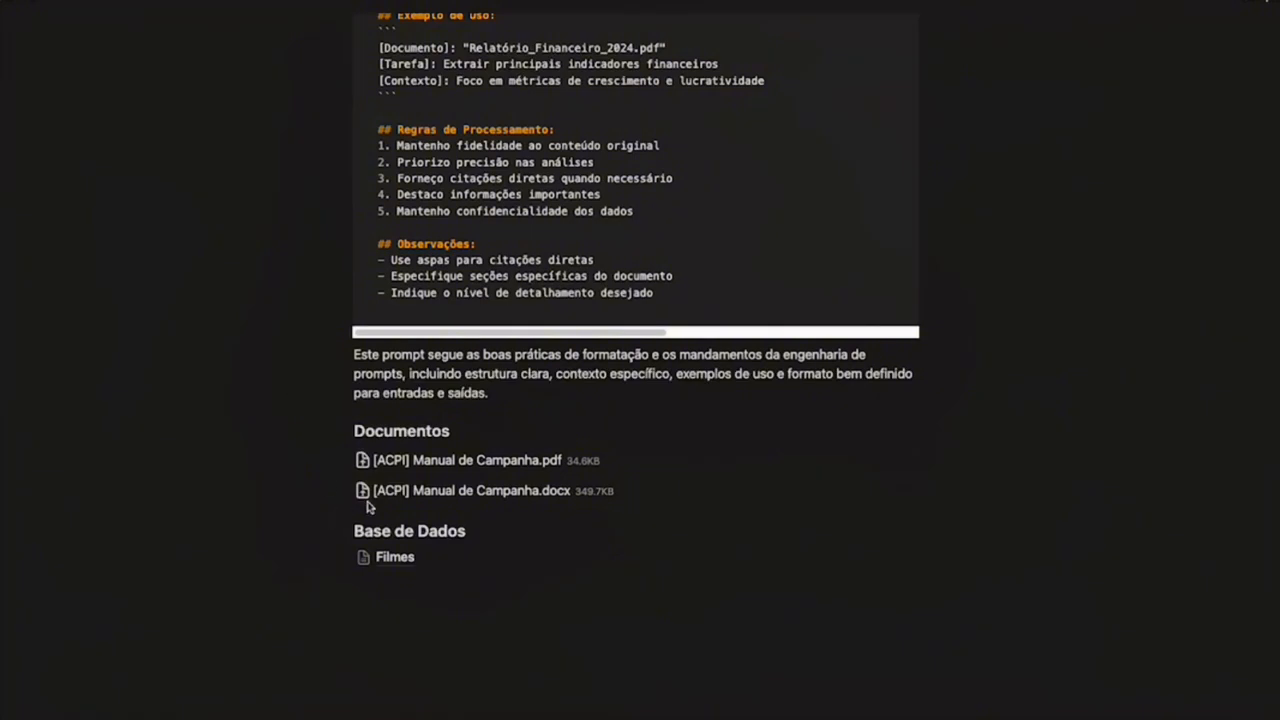
Step: Open the Filmes page under Base de Dados, and go on to the Cinema e Leitura database
left_click(400, 560)
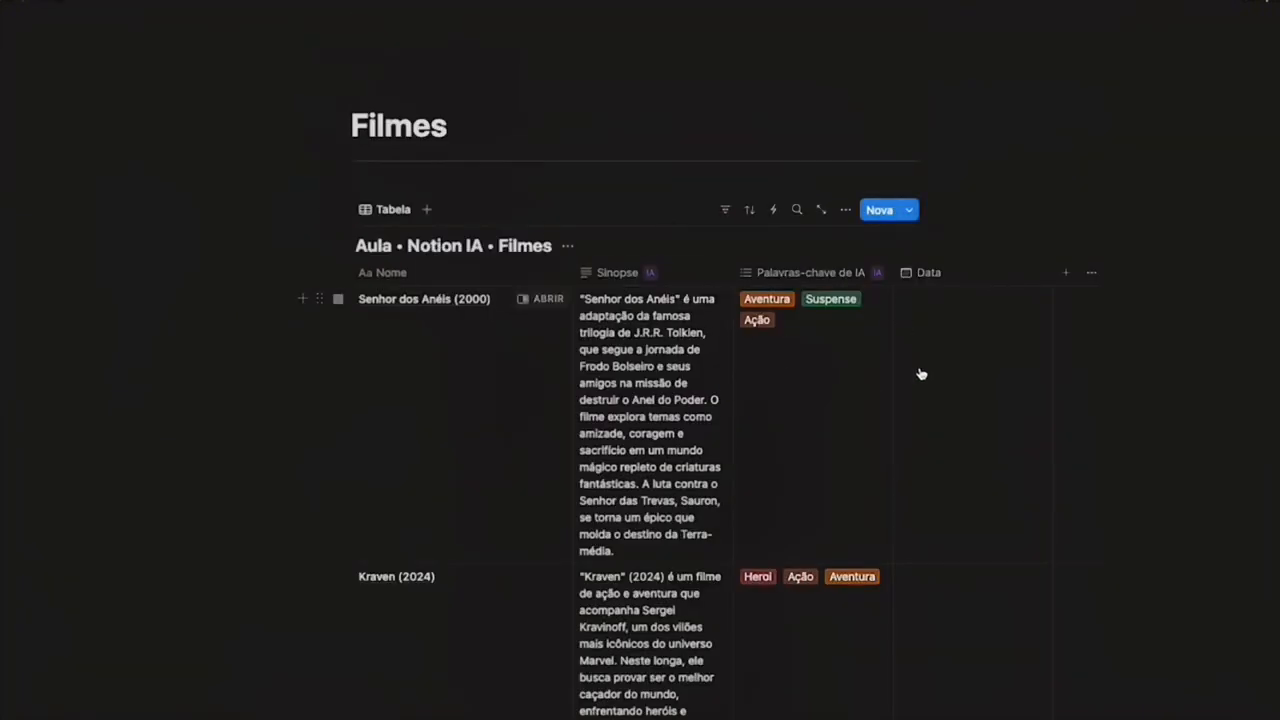
mouse_move(4, 70)
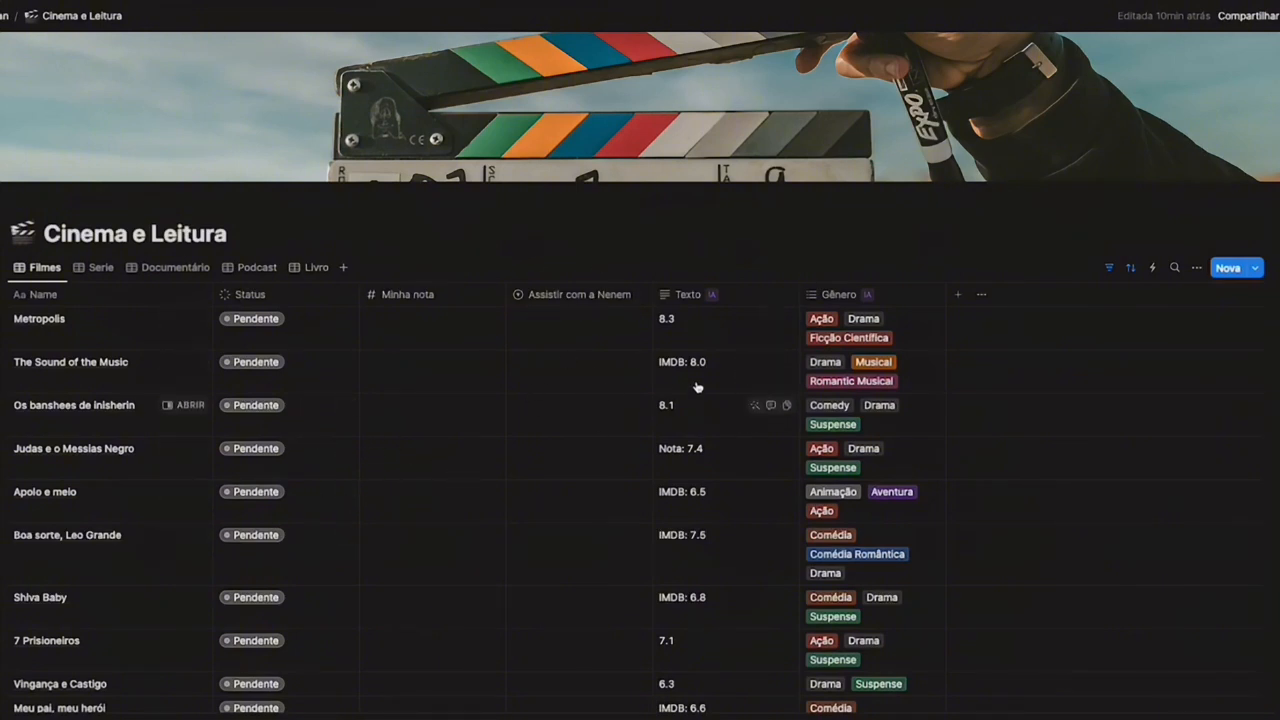
Step: Add an AI autofill property with the prompt "Sinopse de 5 linhas sobre o filme título dessa página" and test it on the current view
left_click(958, 294)
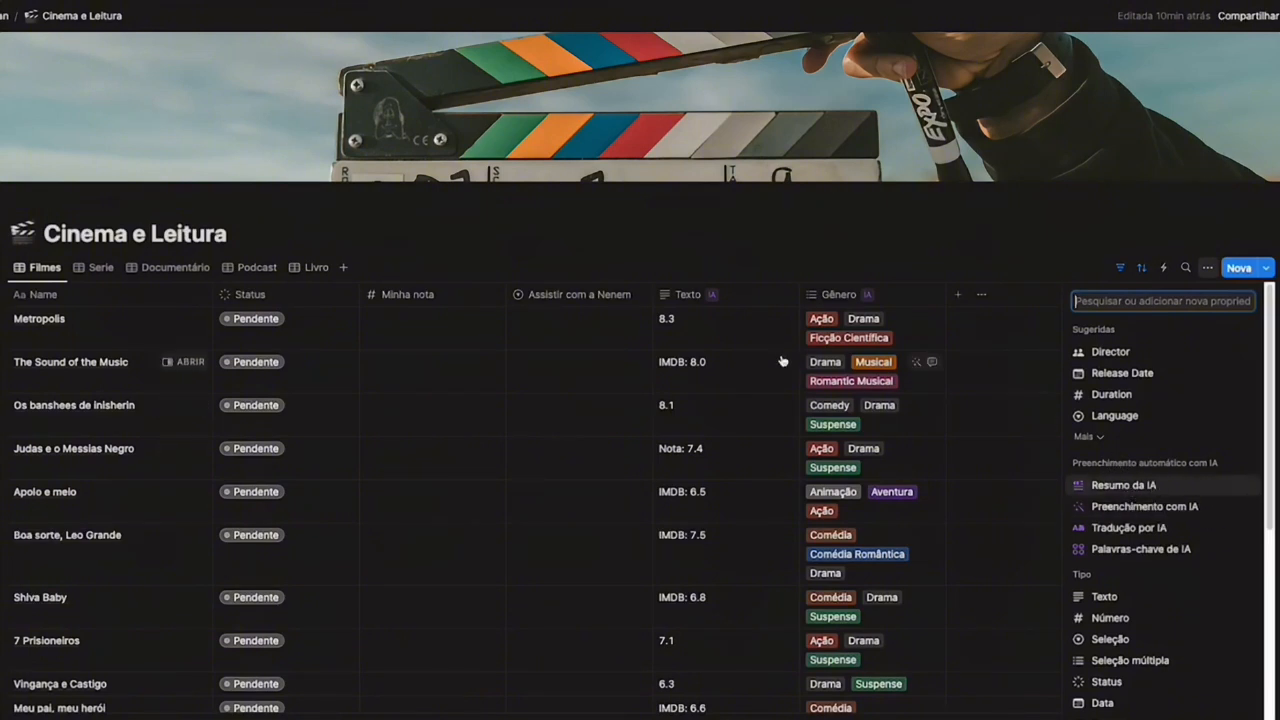
left_click(1130, 506)
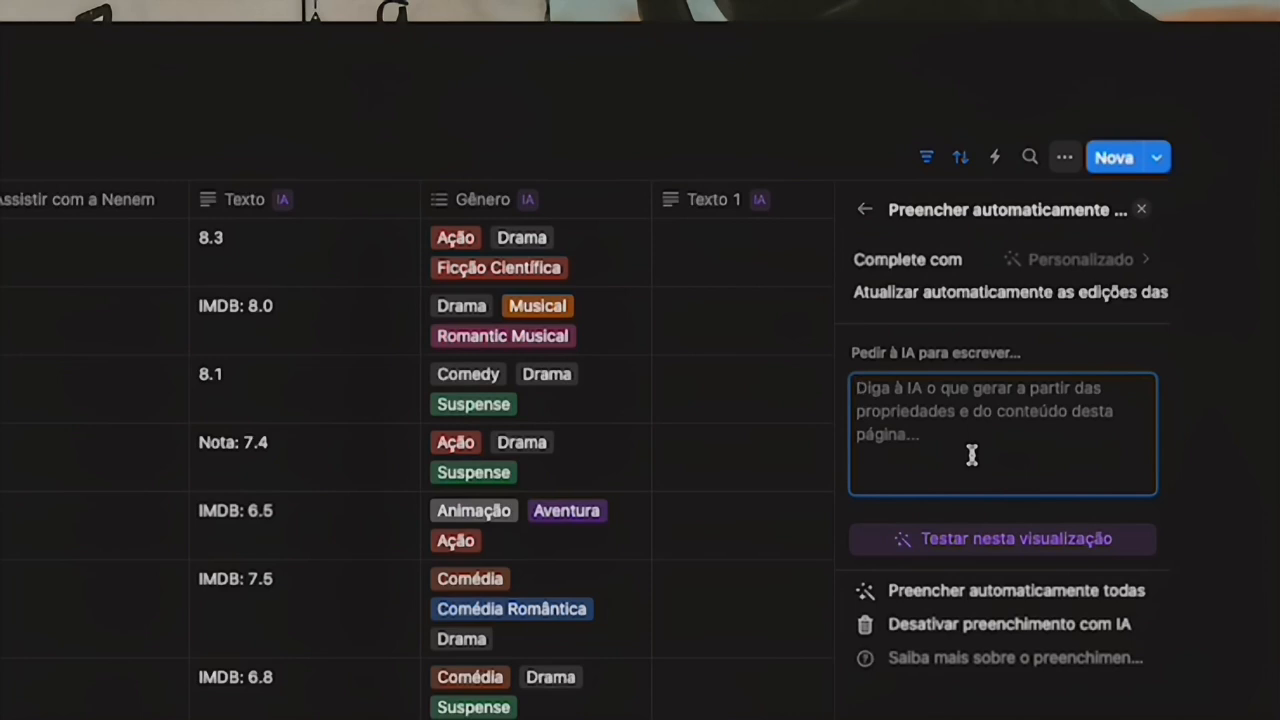
type("Sinopse de")
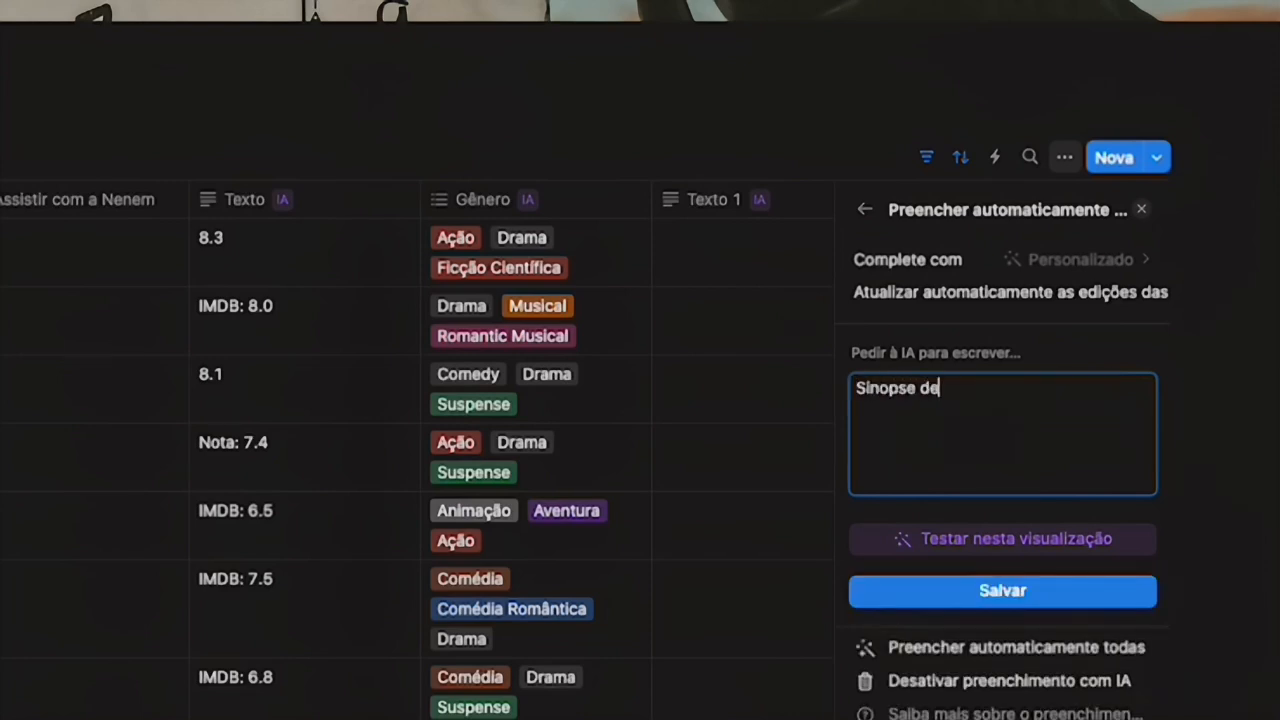
type(" 5 linhas sob")
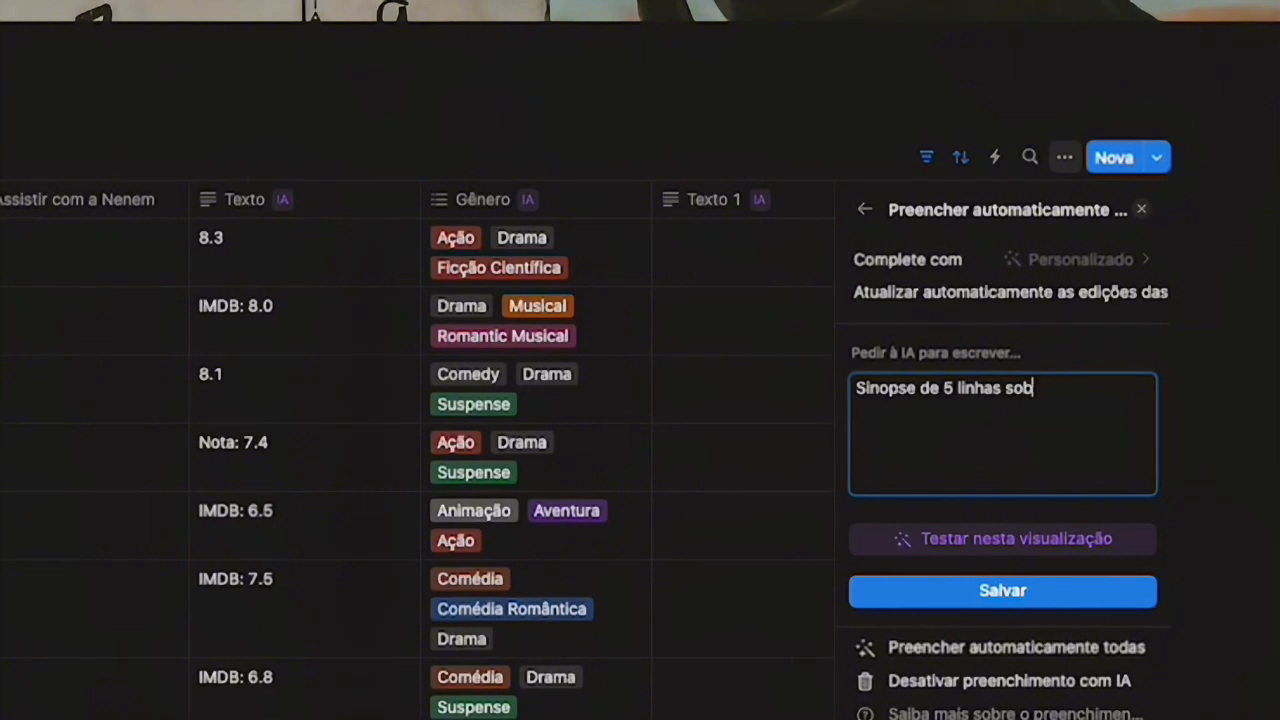
type("re o filme título dessa página")
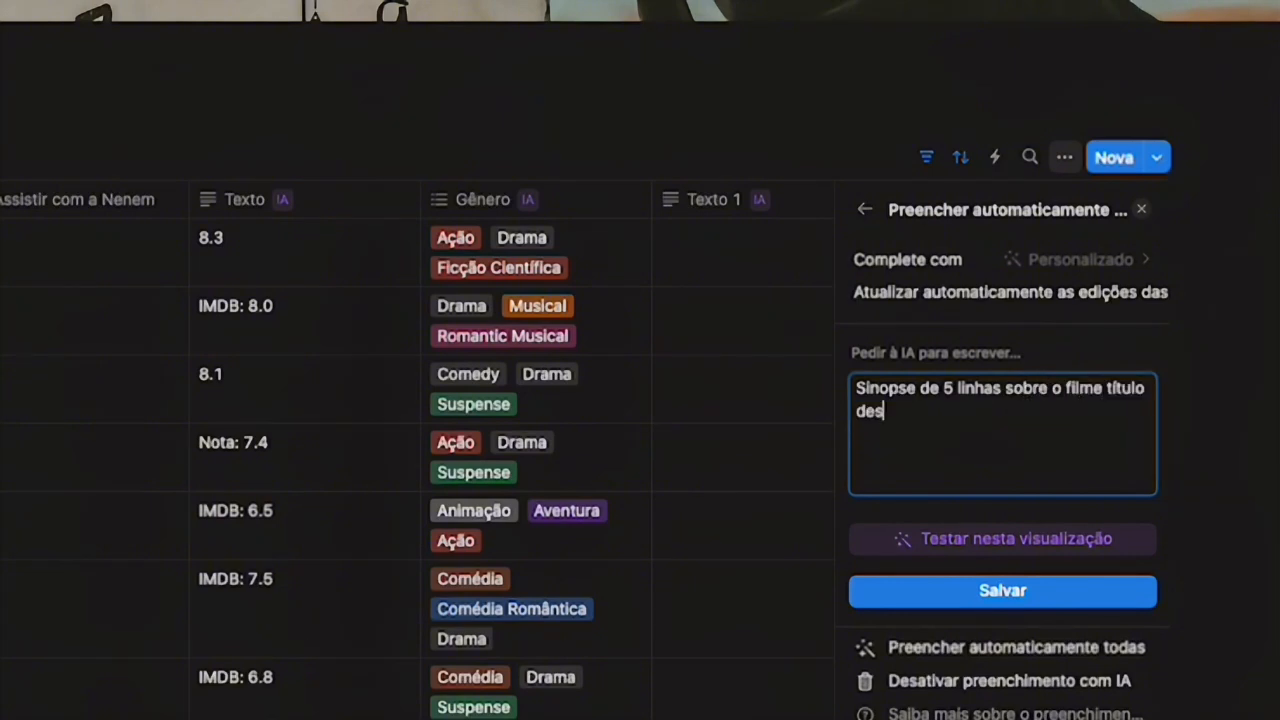
left_click(1056, 540)
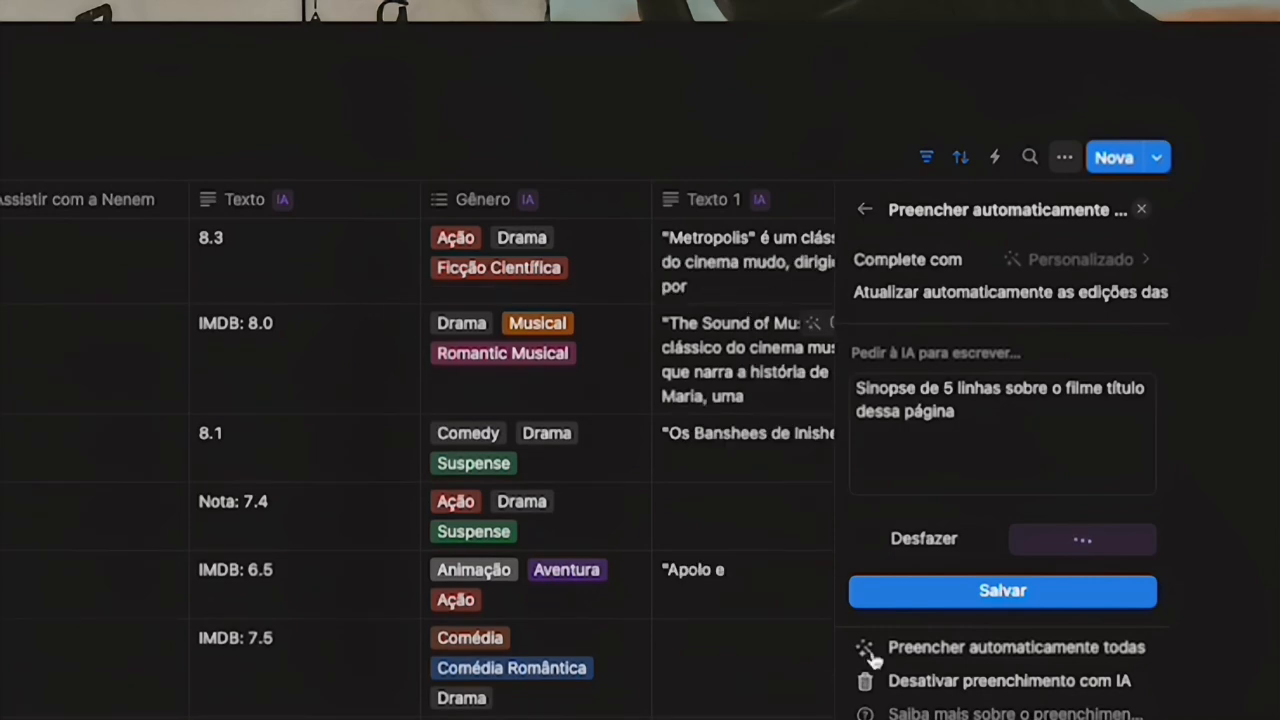
Step: Save the AI autofill settings for the Texto 1 property and review the generated synopses down the column
left_click(1003, 592)
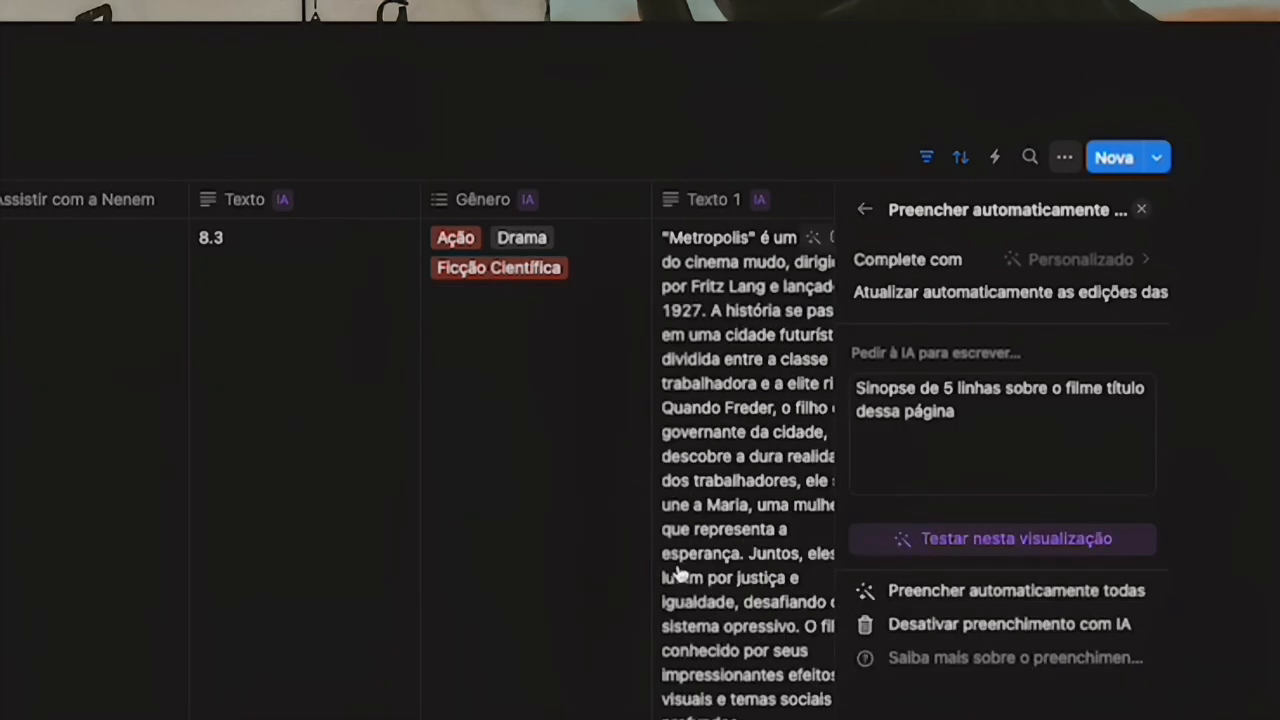
left_click(474, 474)
left_click(980, 471)
scroll(745, 531, "down", 5)
scroll(745, 531, "down", 15)
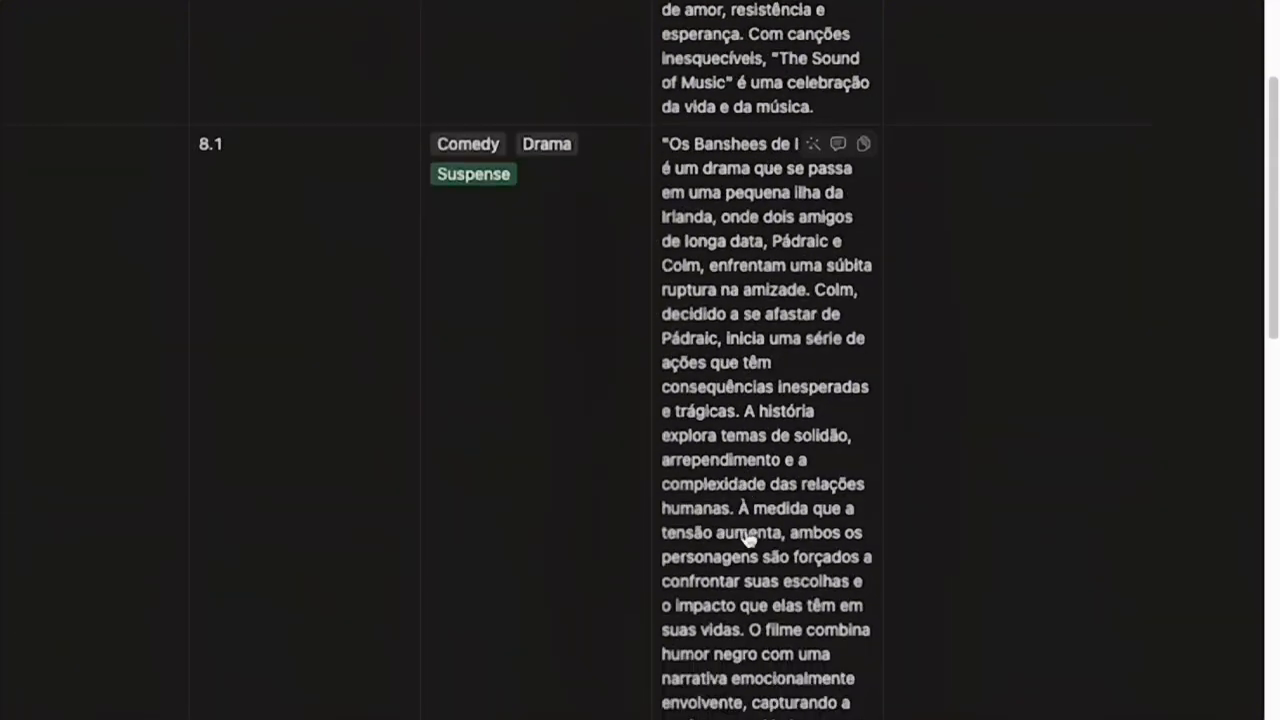
scroll(760, 526, "up", 5)
scroll(760, 526, "up", 15)
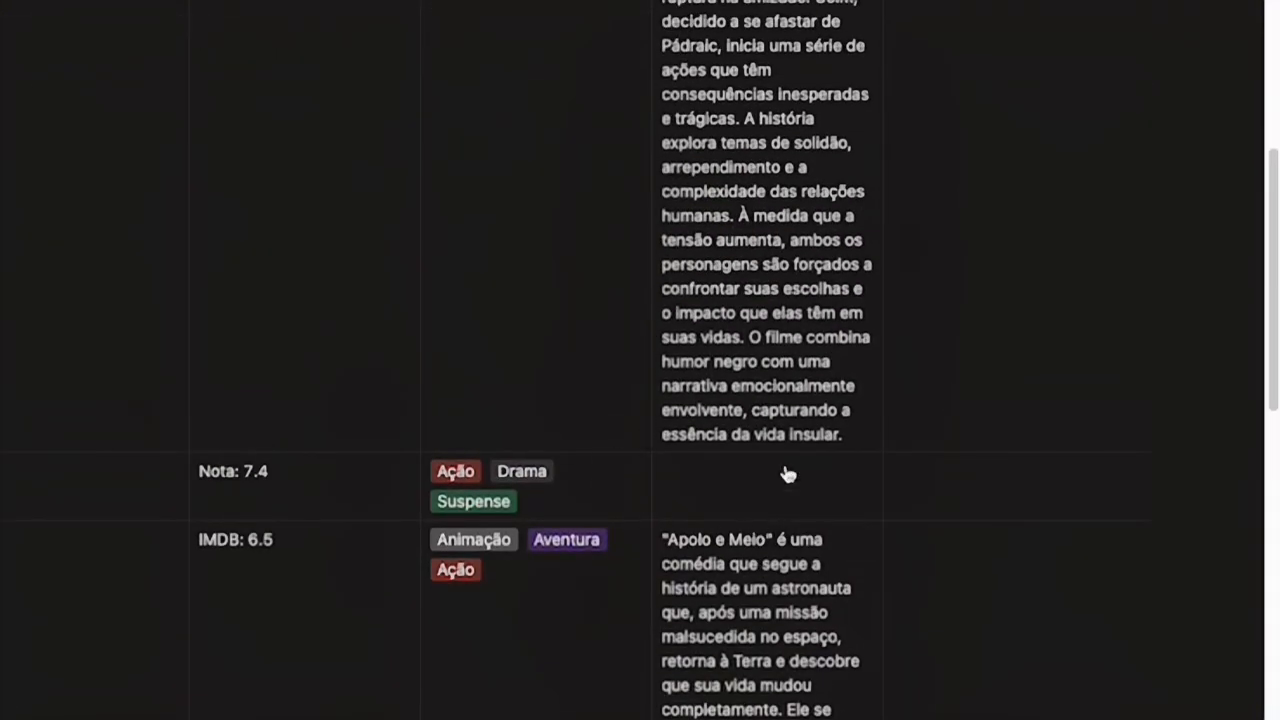
Step: Bring up the request to autofill Texto 1 on all pages in Cinema e Leitura, and dismiss it without updating
left_click(714, 203)
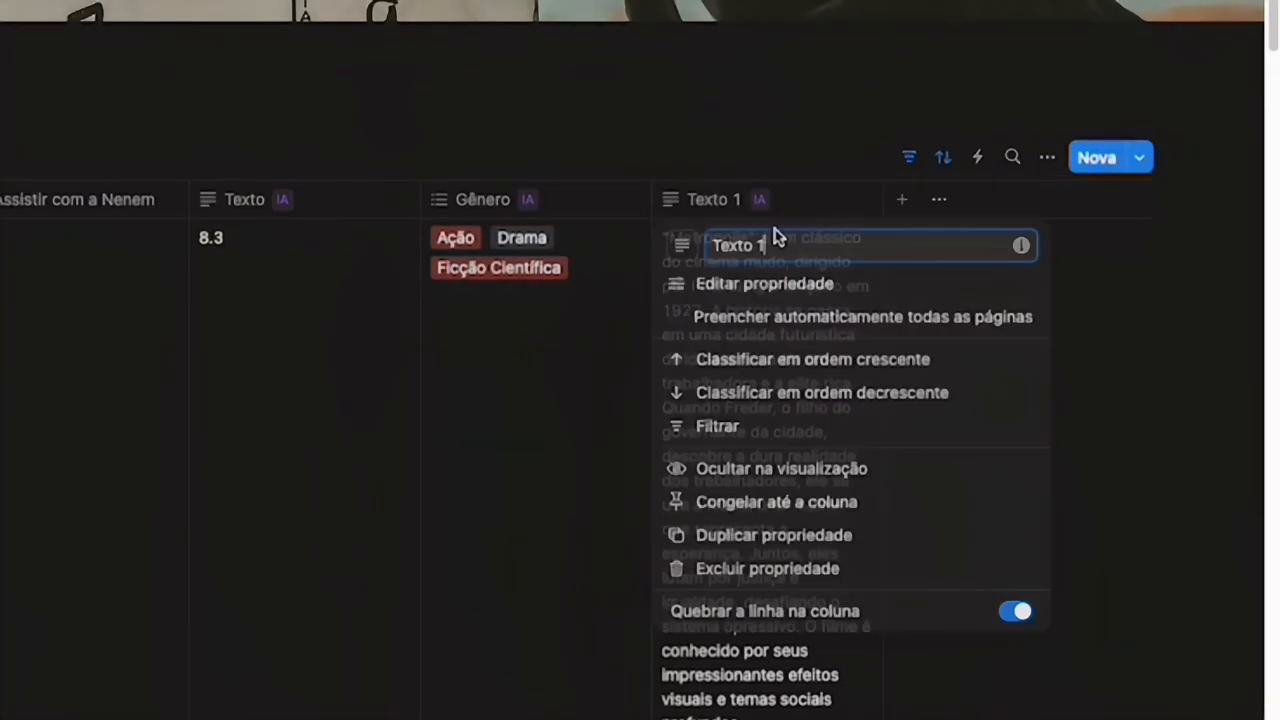
left_click(825, 331)
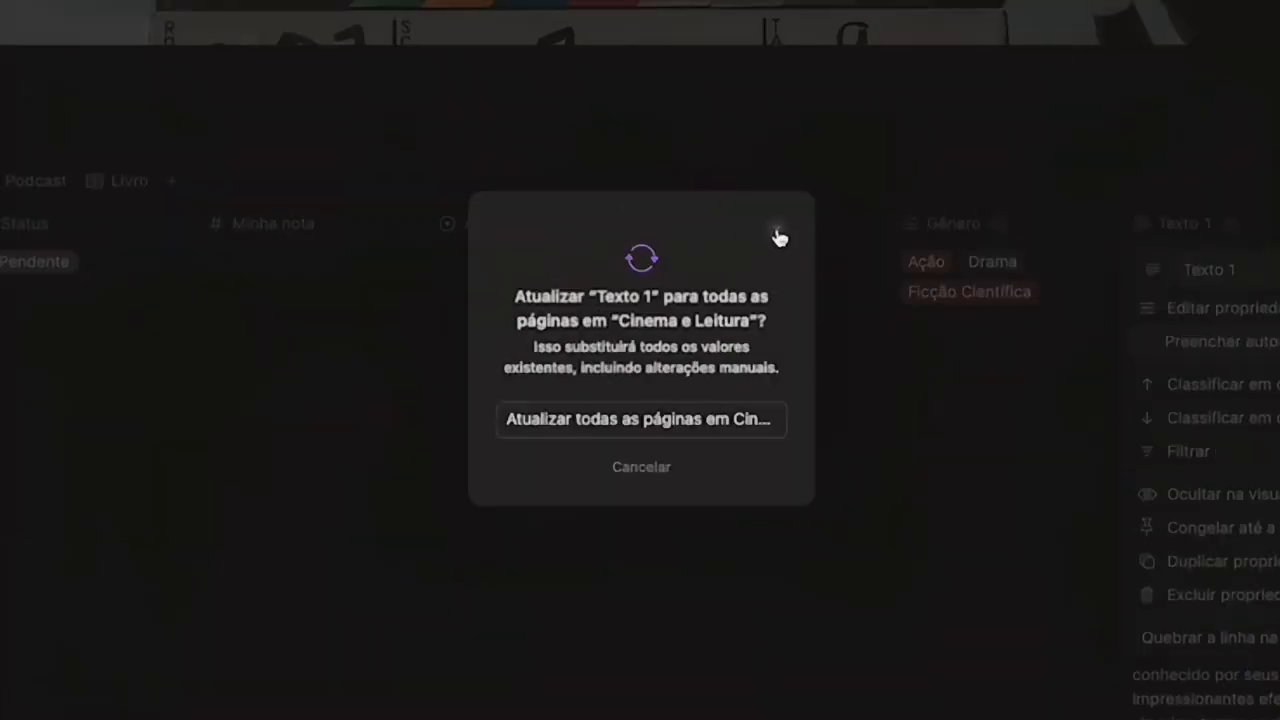
left_click(780, 237)
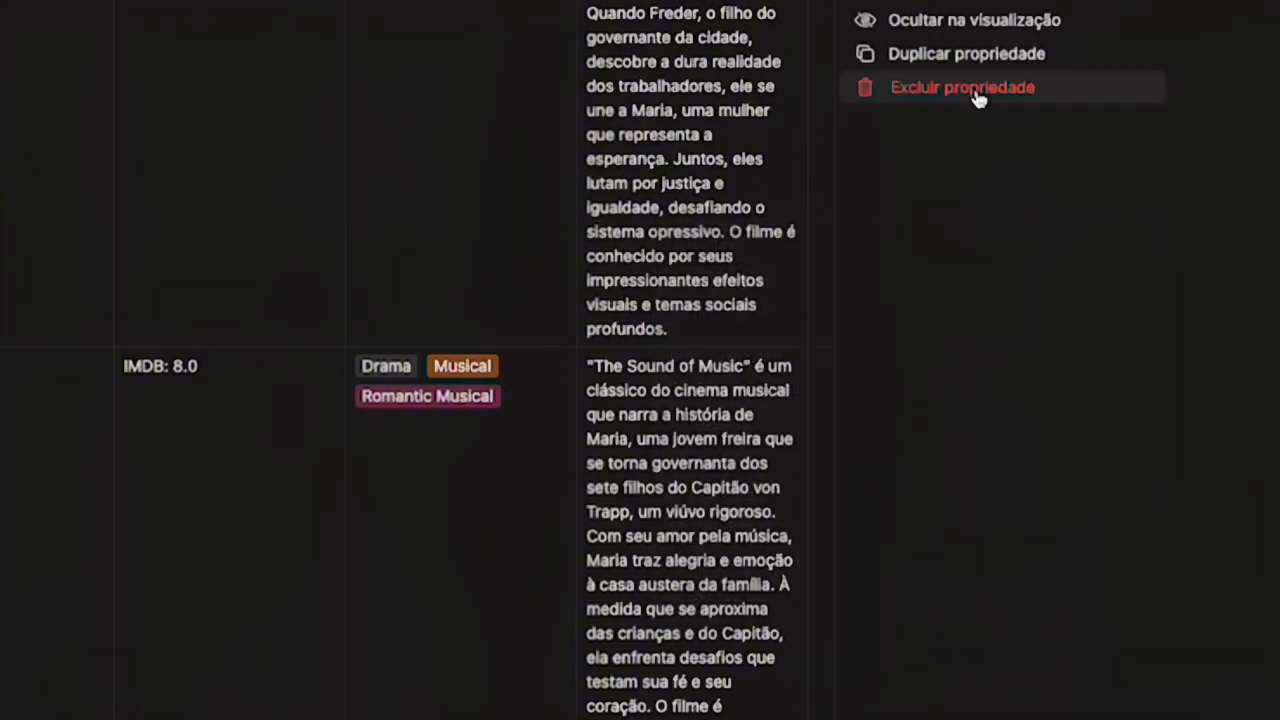
left_click(1174, 266)
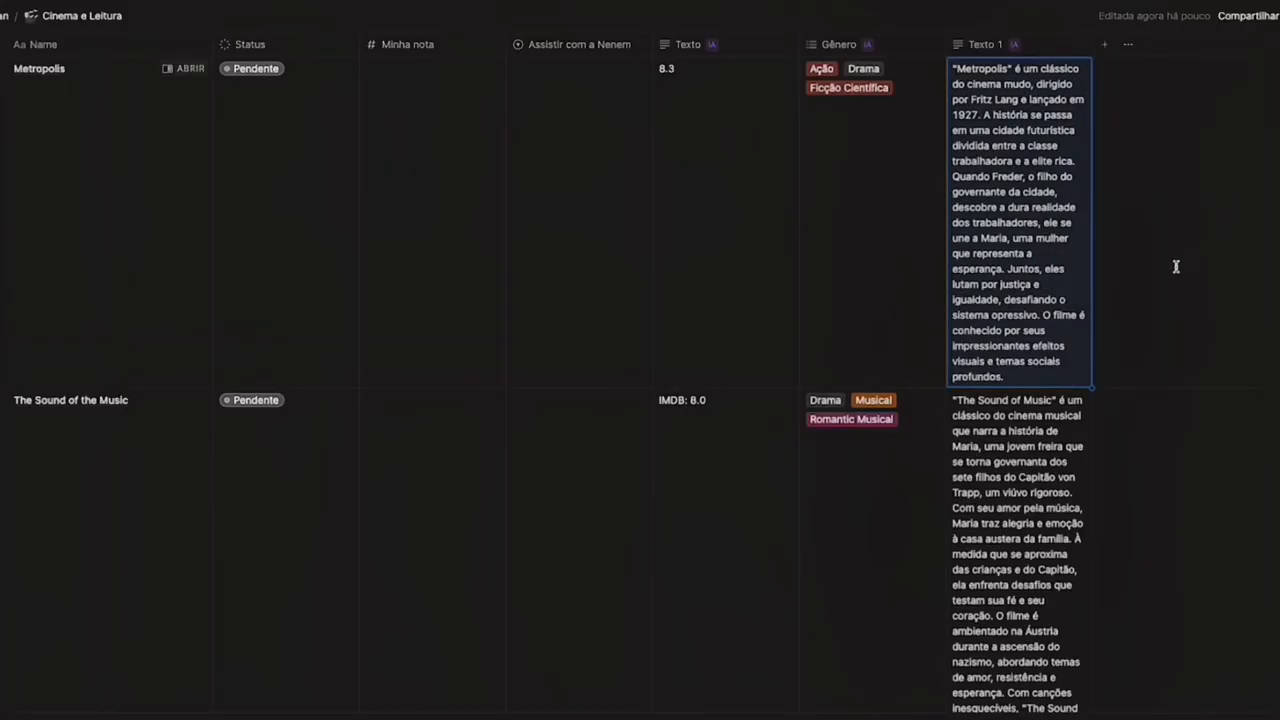
Step: Delete the Texto 1 property from the Cinema e Leitura database
scroll(1174, 266, "up", 3)
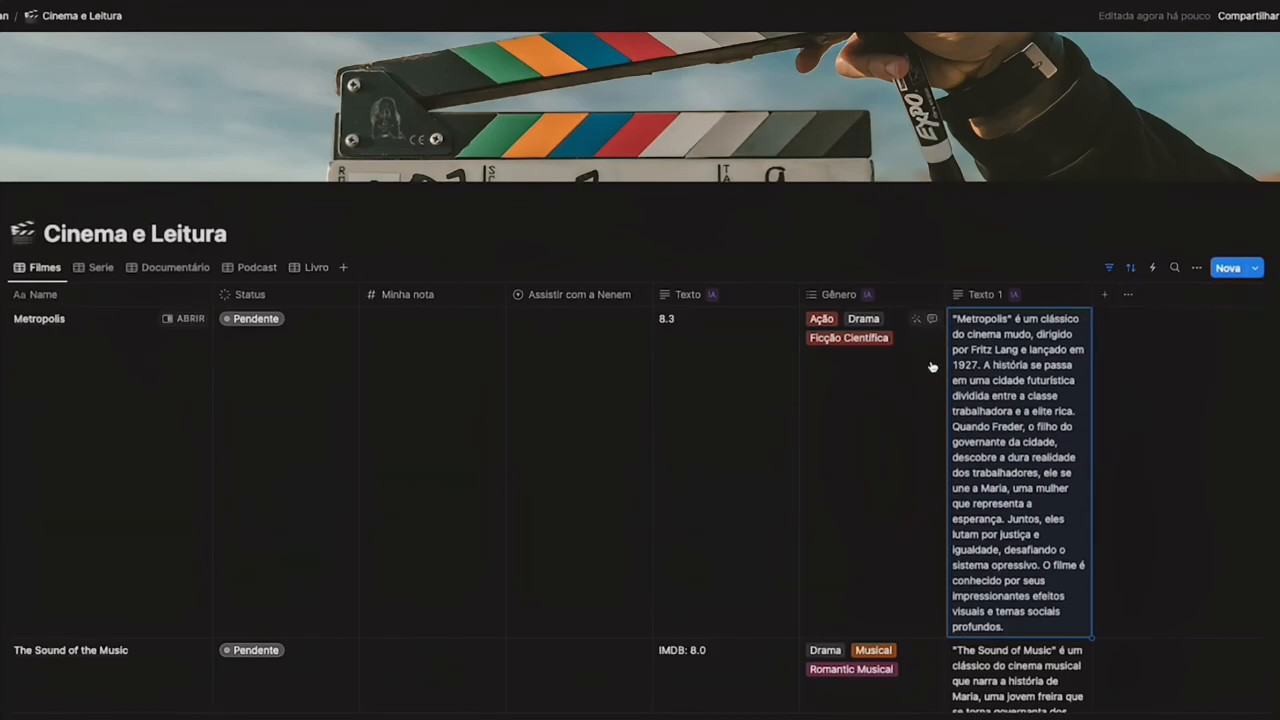
left_click(1055, 300)
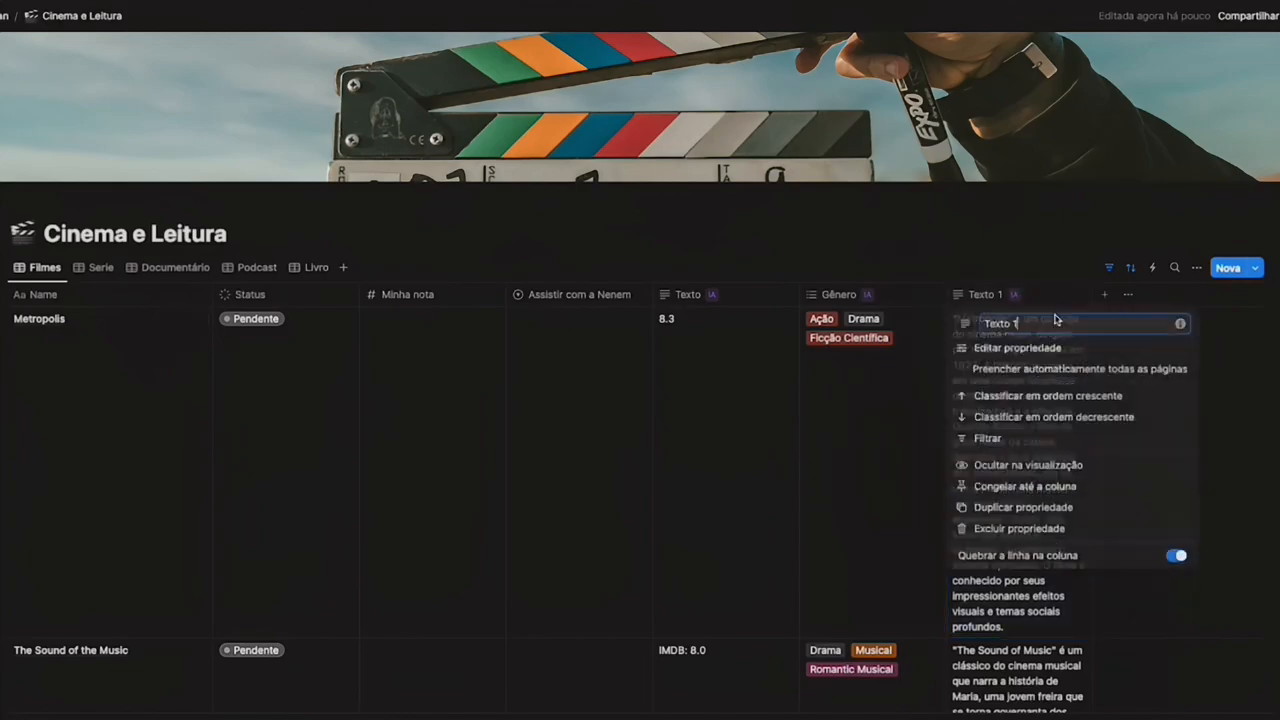
left_click(1019, 528)
left_click(706, 392)
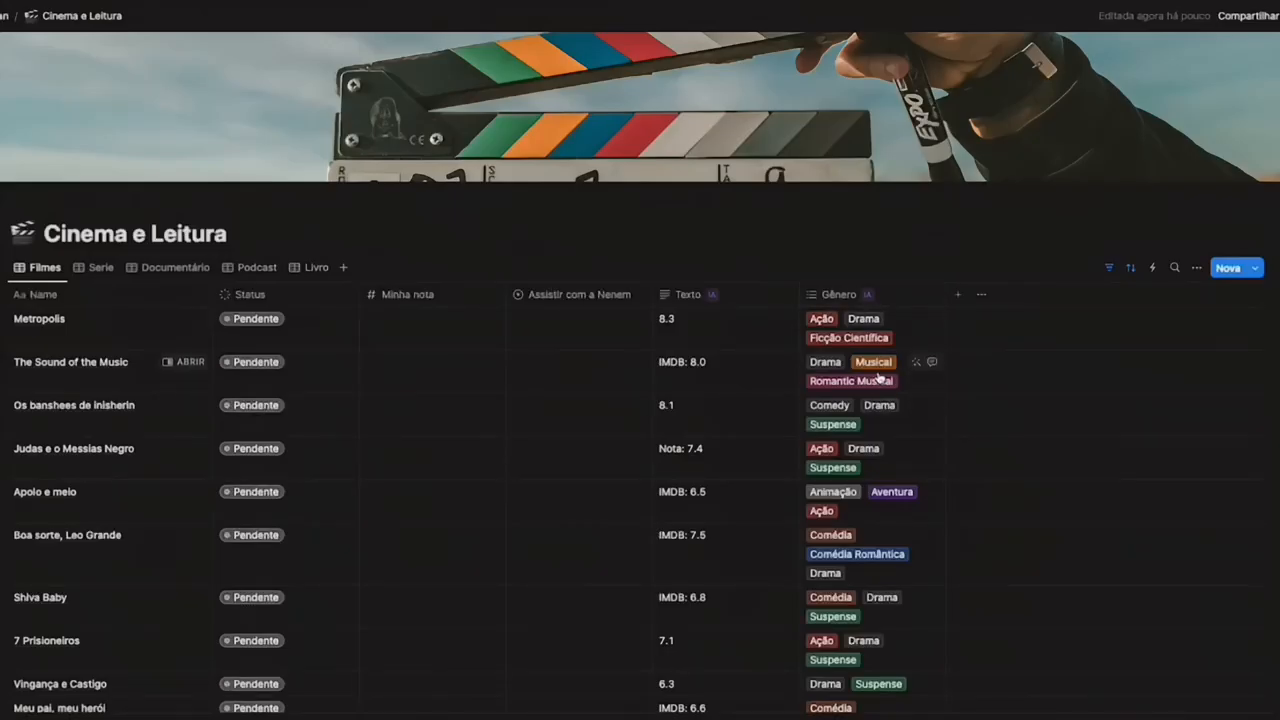
Step: Check the genre choices for Metropolis, and review the Gênero property's autofill toggles and option list
left_click(872, 336)
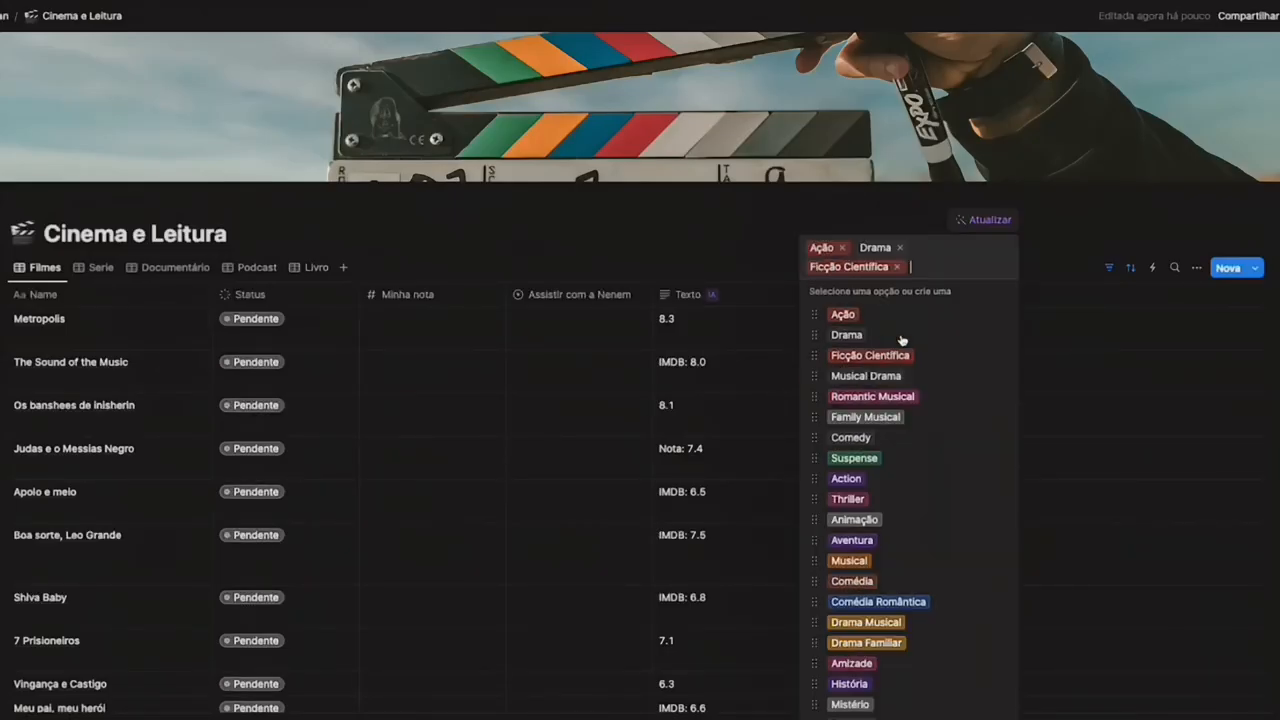
key("Escape")
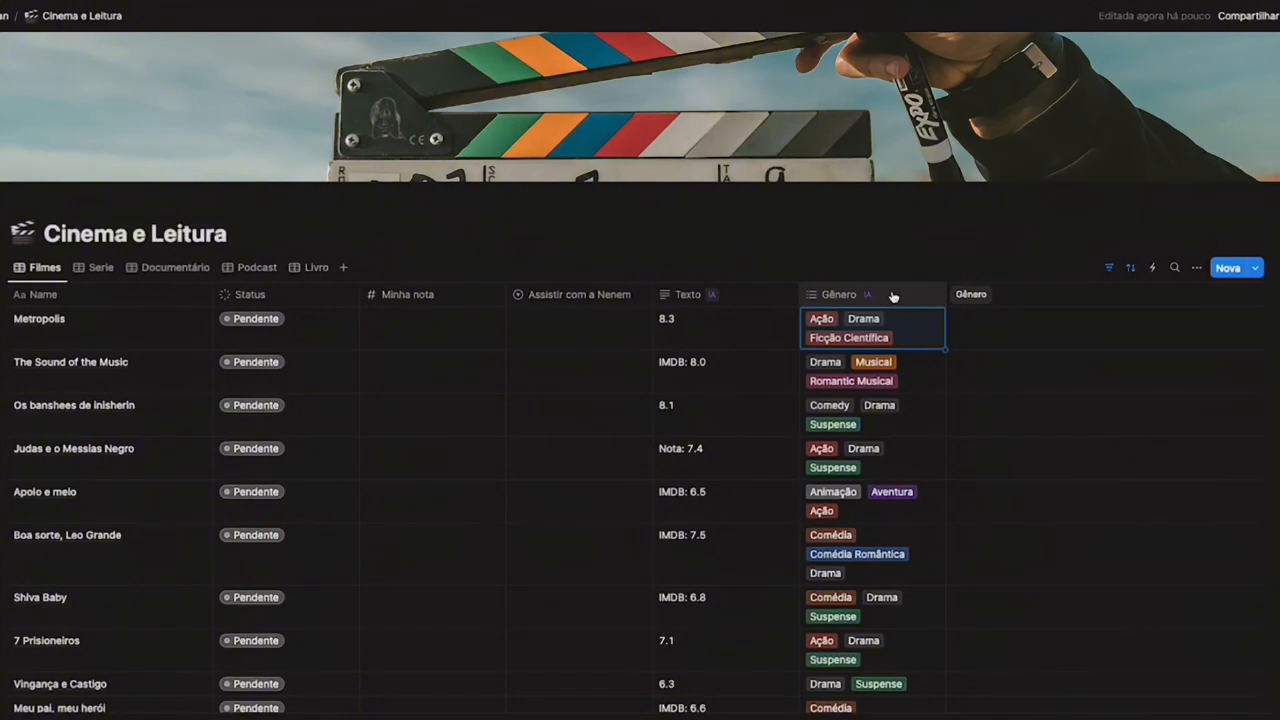
left_click(835, 296)
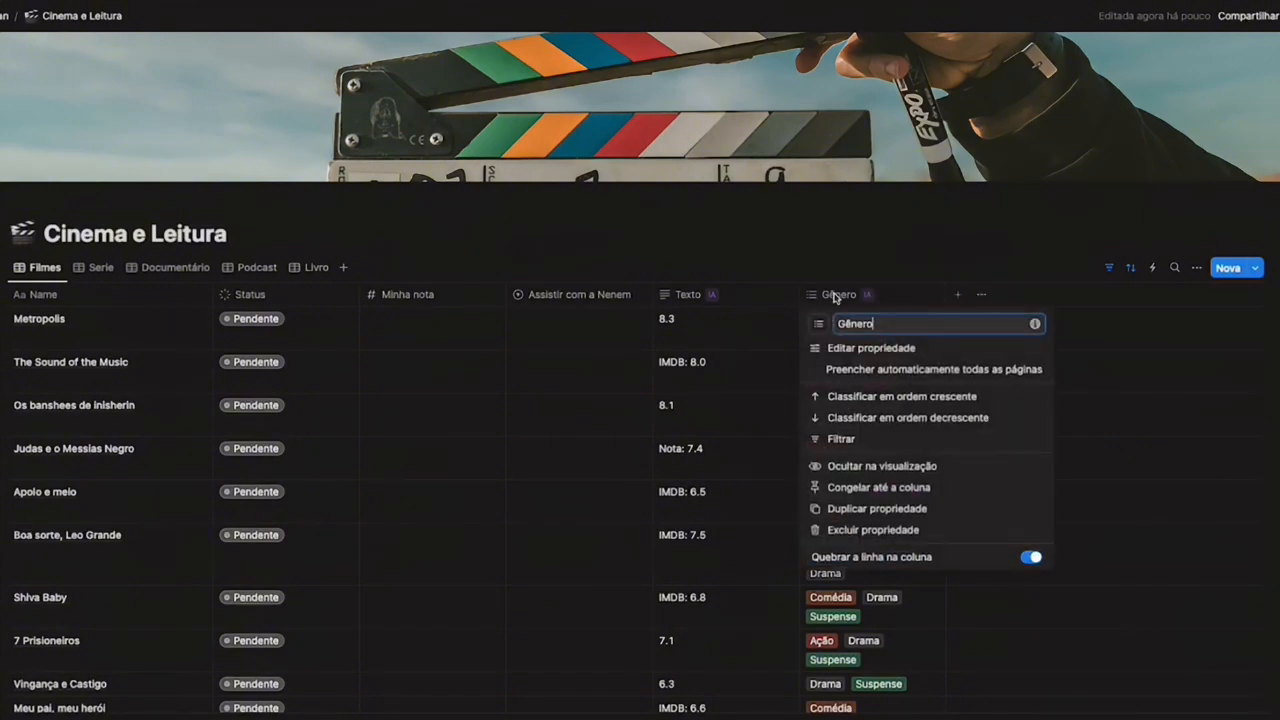
left_click(862, 348)
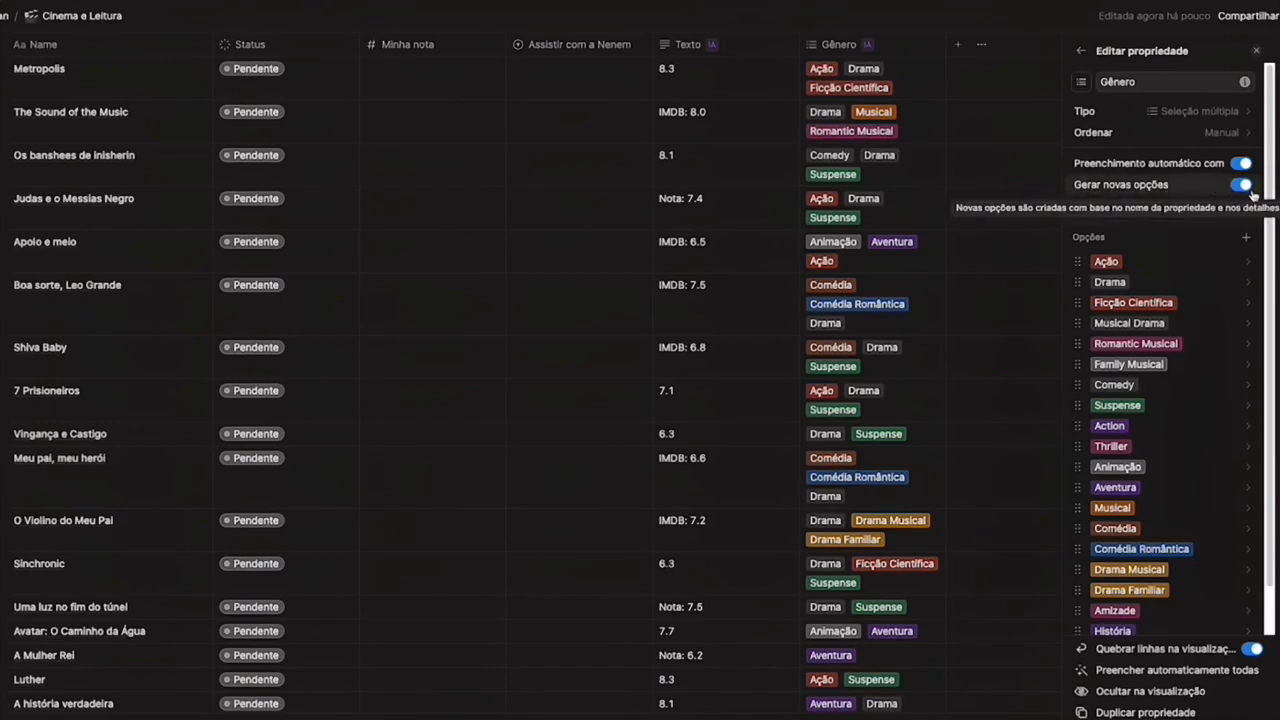
scroll(1155, 385, "down", 1)
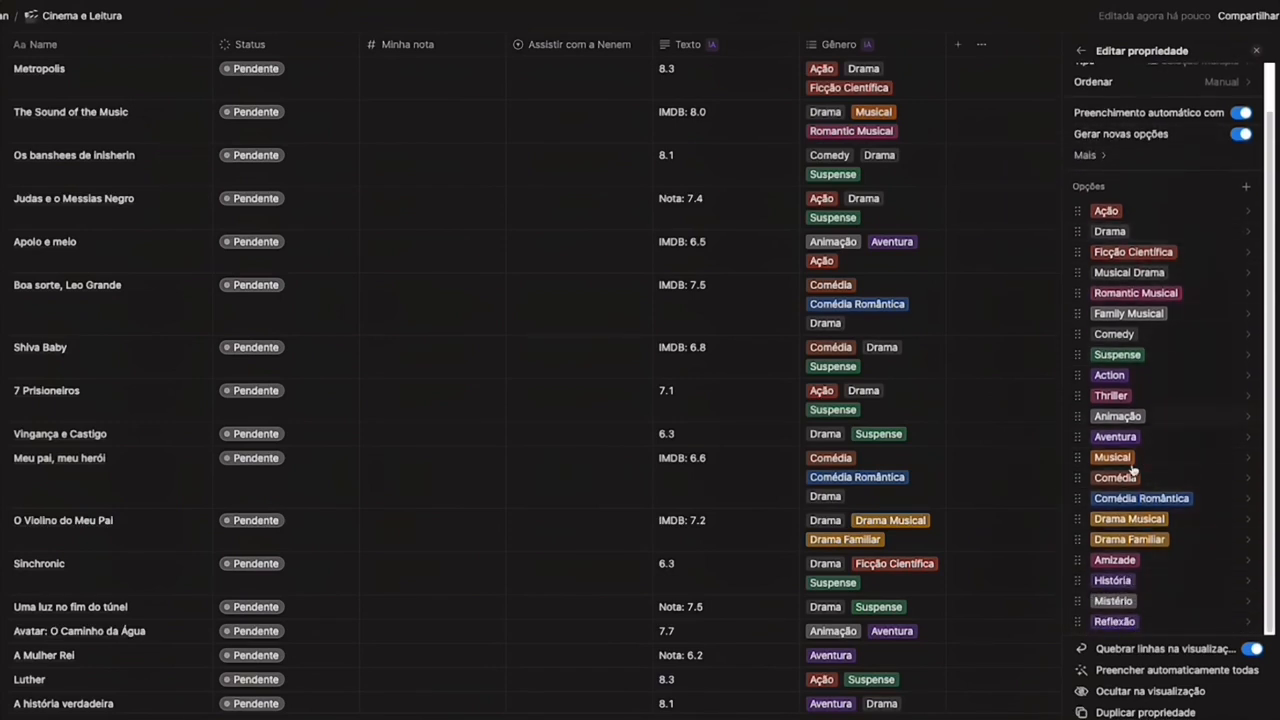
scroll(1168, 415, "up", 1)
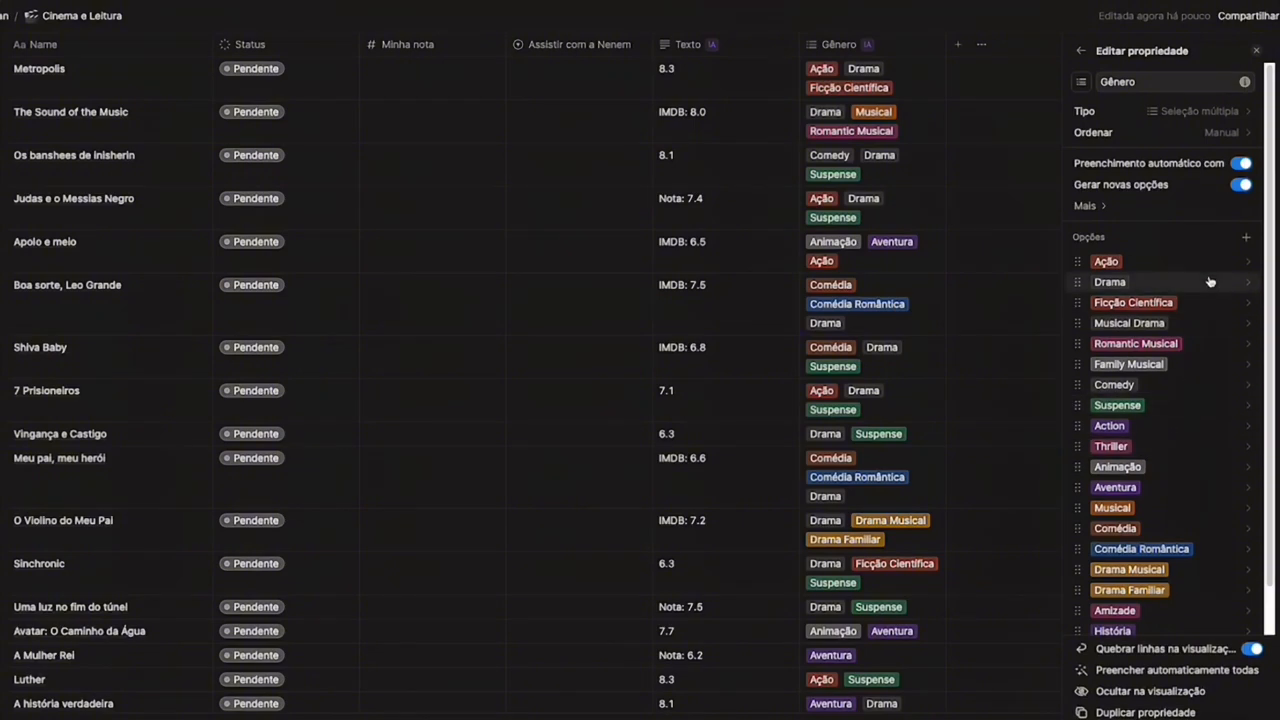
Step: Examine the Gênero property's AI autofill prompt, highlighting the condition that [Categoria] be filled in as "Filme"
left_click(1097, 211)
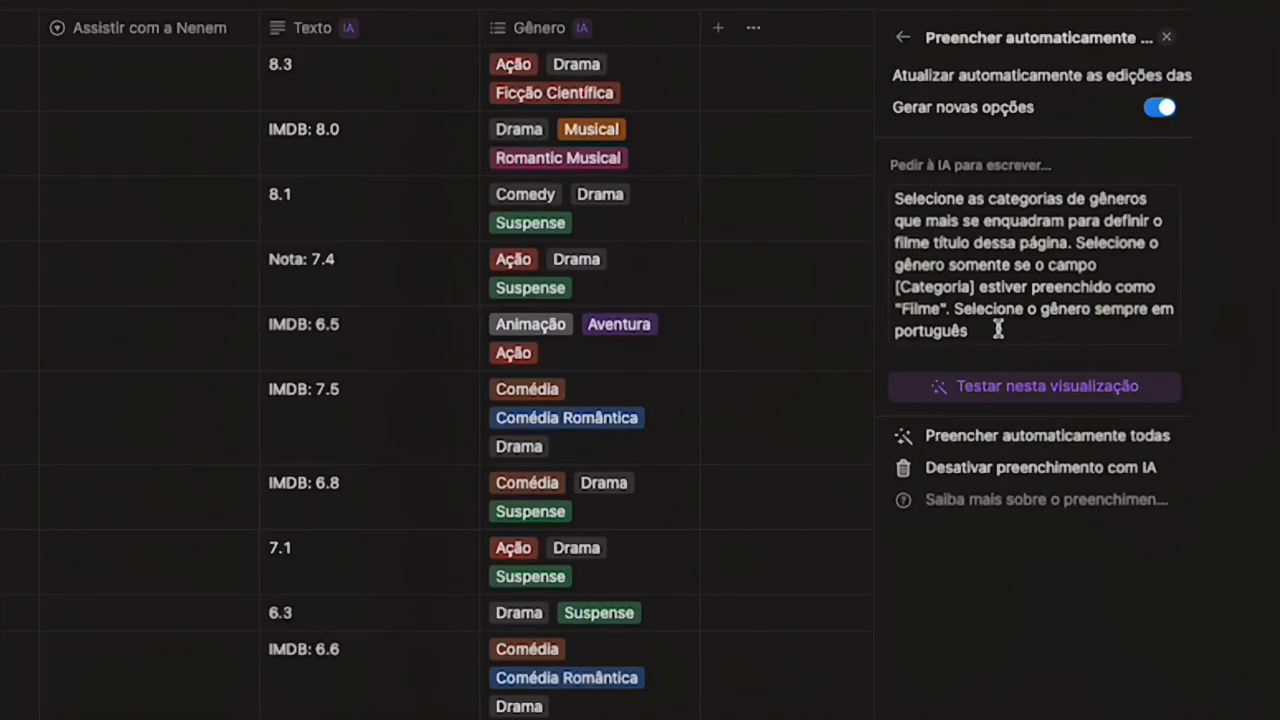
left_click_drag(1145, 244, 1114, 201)
left_click_drag(950, 262, 878, 194)
left_click_drag(1023, 331, 881, 183)
left_click(980, 266)
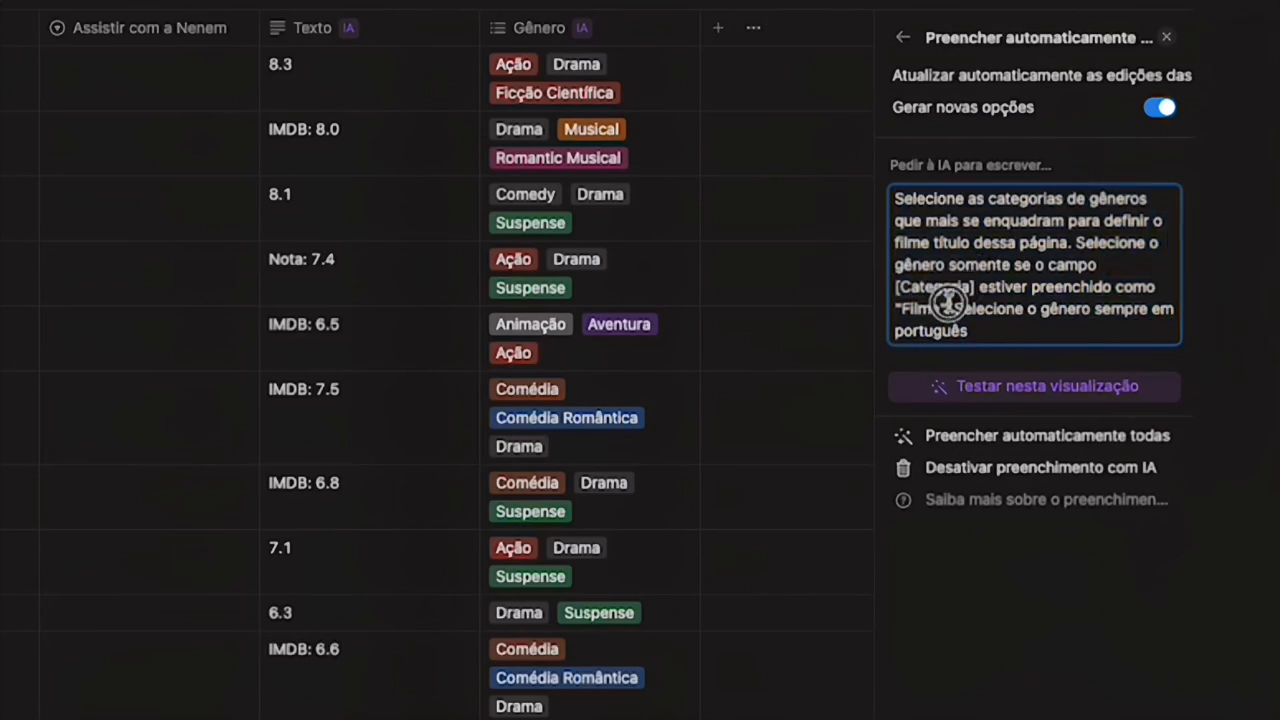
left_click_drag(946, 309, 895, 287)
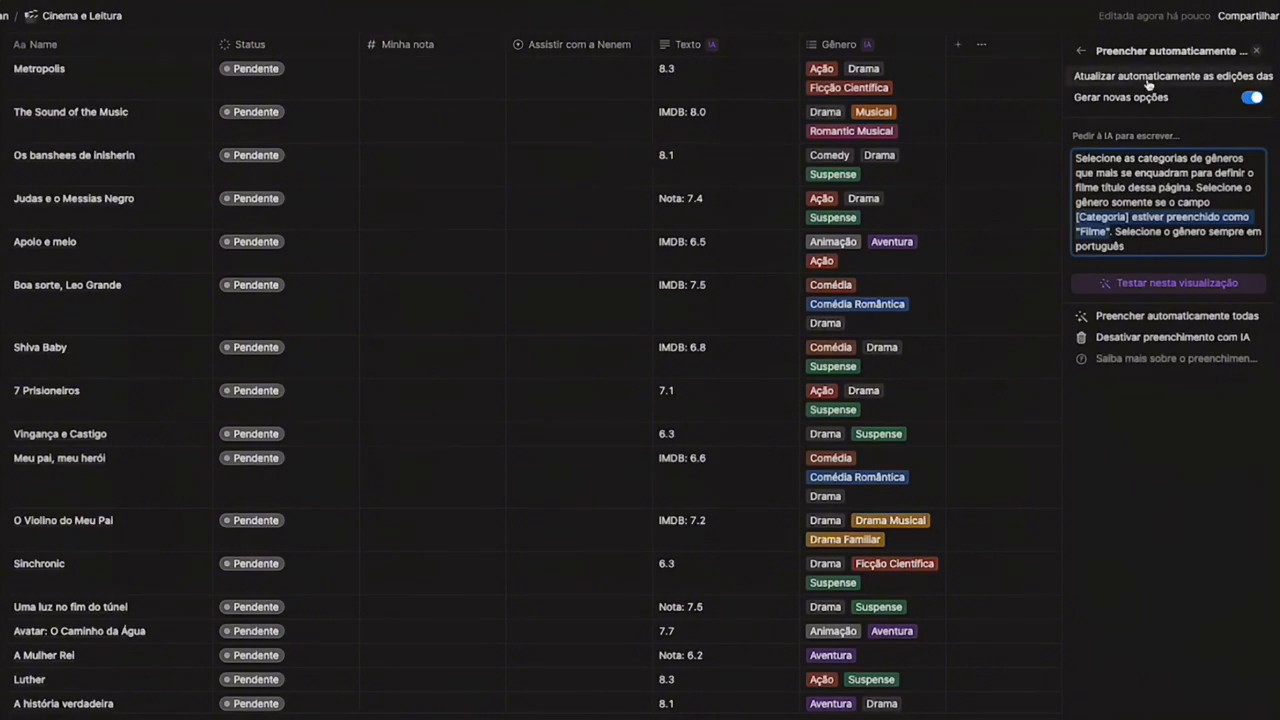
left_click(1081, 52)
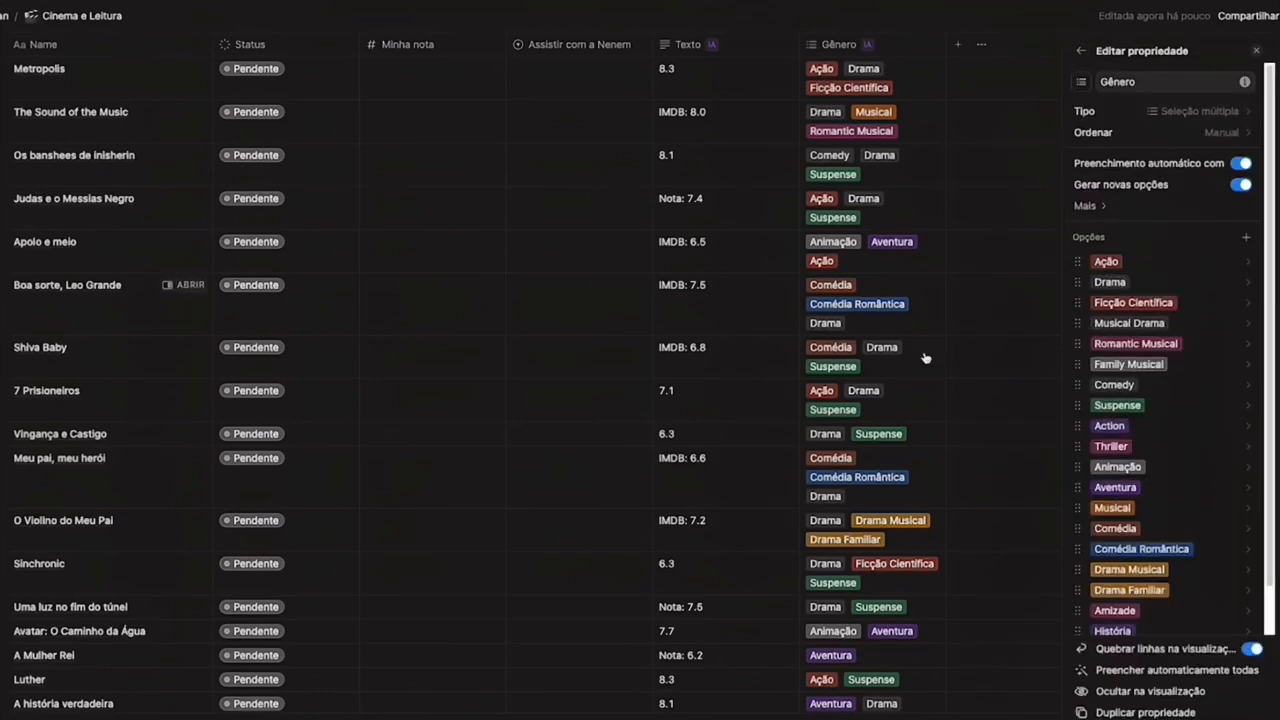
Step: Close the property settings and regenerate the Gênero value for Shiva Baby with AI
left_click(1008, 380)
scroll(913, 319, "down", 2)
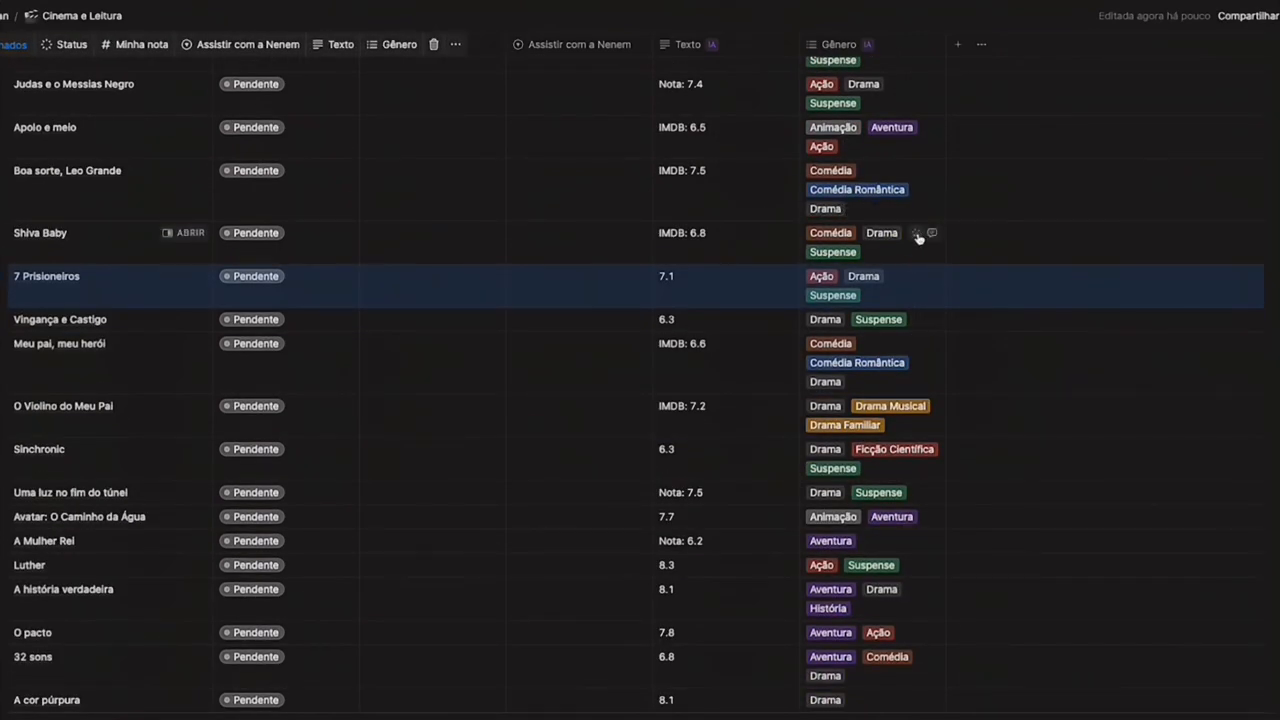
left_click(916, 233)
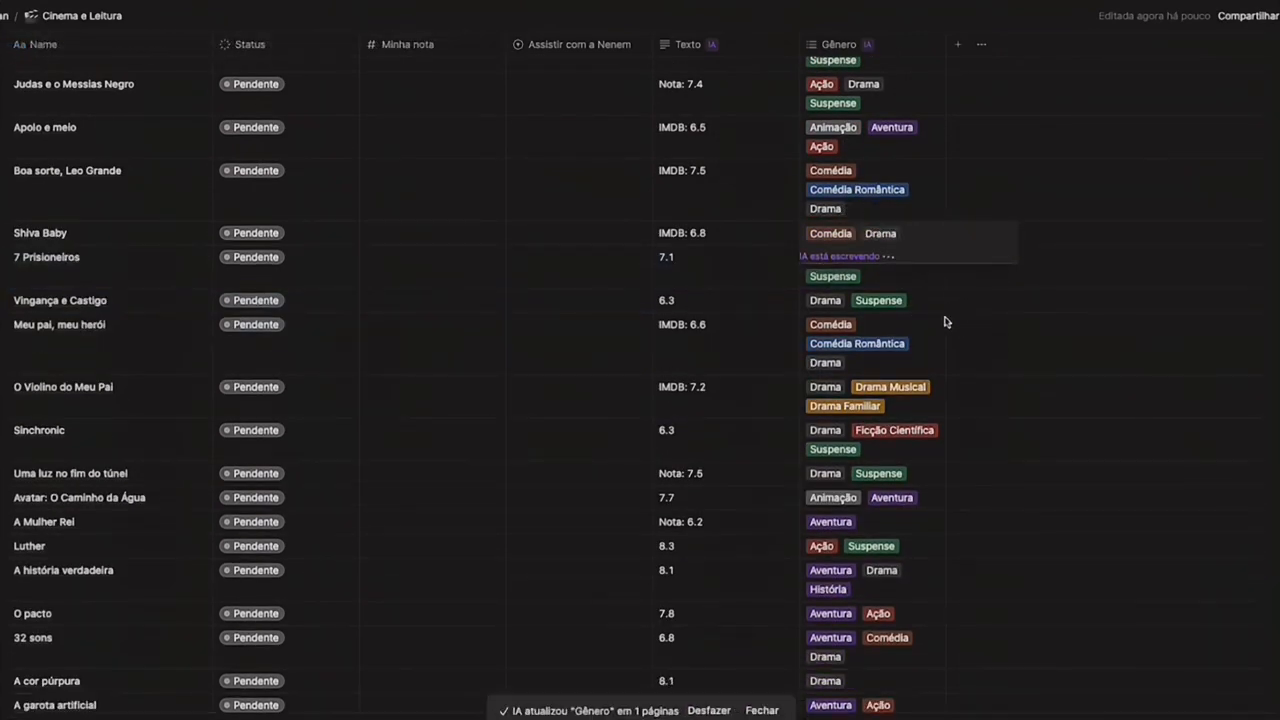
scroll(945, 264, "up", 4)
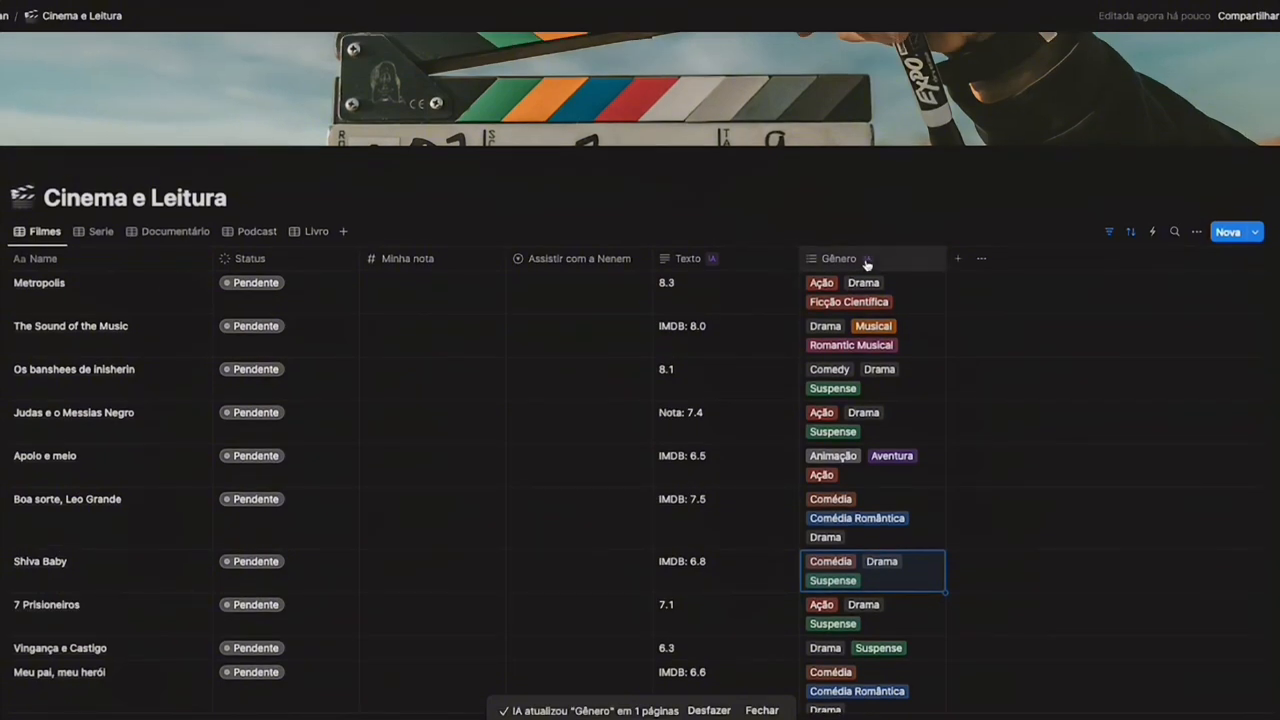
Step: Review the full list of genre options in the Gênero property's settings, and close the settings
left_click(866, 258)
left_click(924, 315)
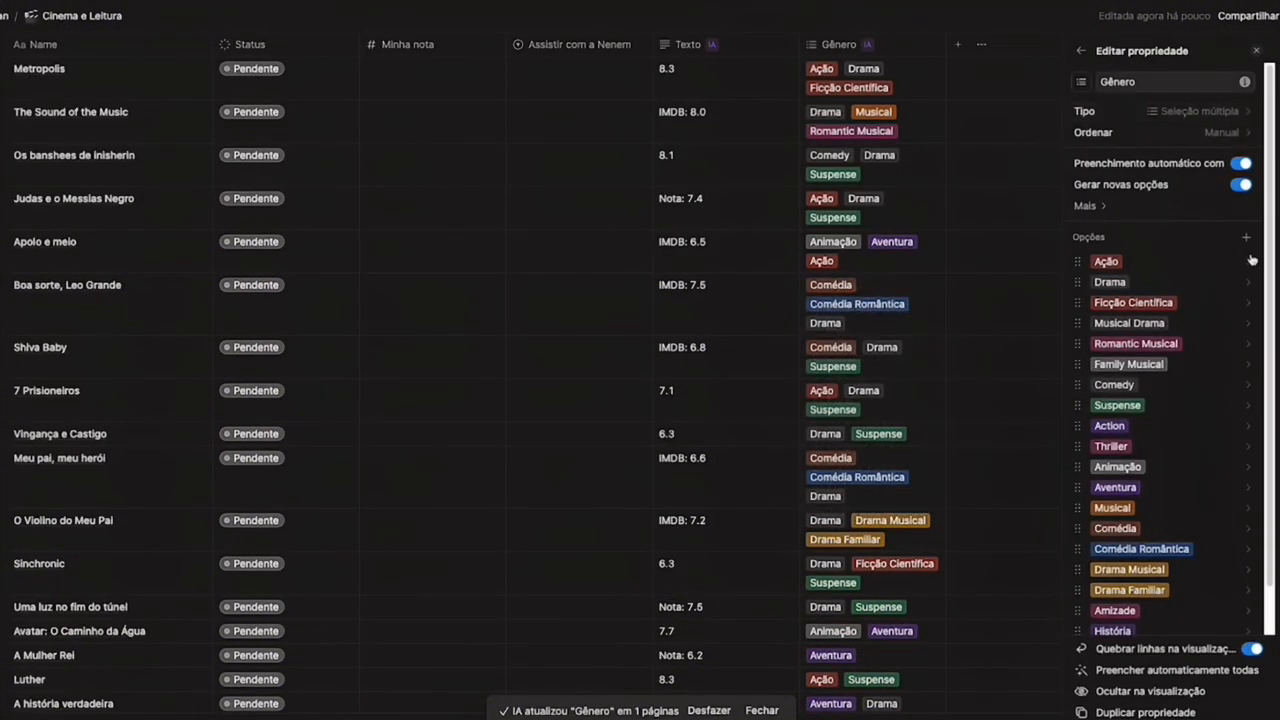
scroll(1174, 374, "down", 1)
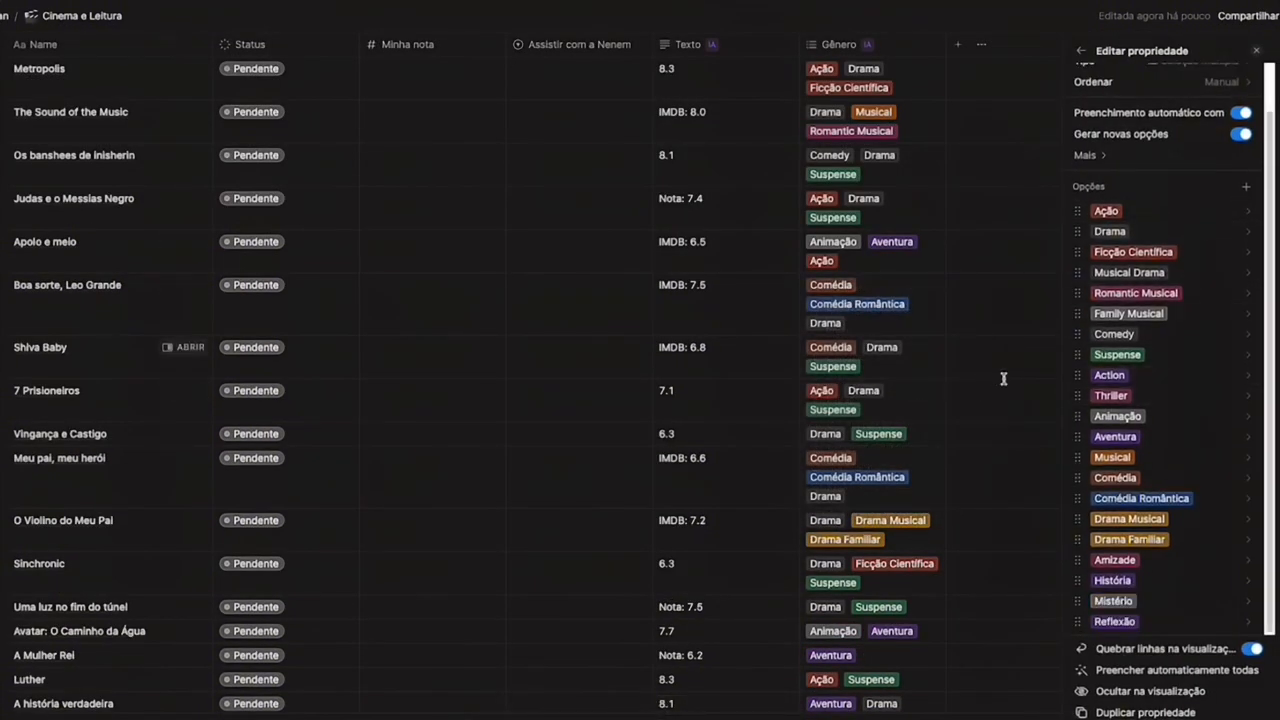
left_click(1000, 390)
Step: Inspect the genre tags assigned to Kraven: o caçador (2024) and the choices available for its Gênero field
scroll(897, 480, "down", 3)
scroll(897, 483, "down", 3)
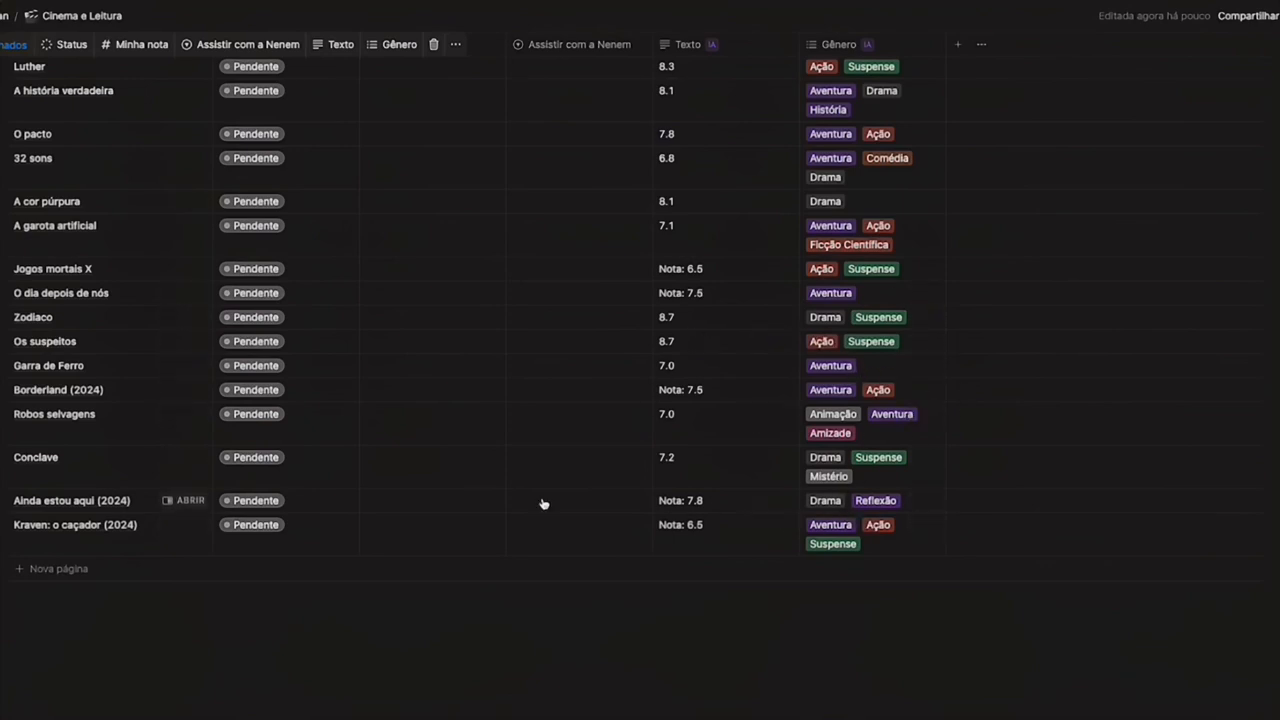
left_click(929, 523)
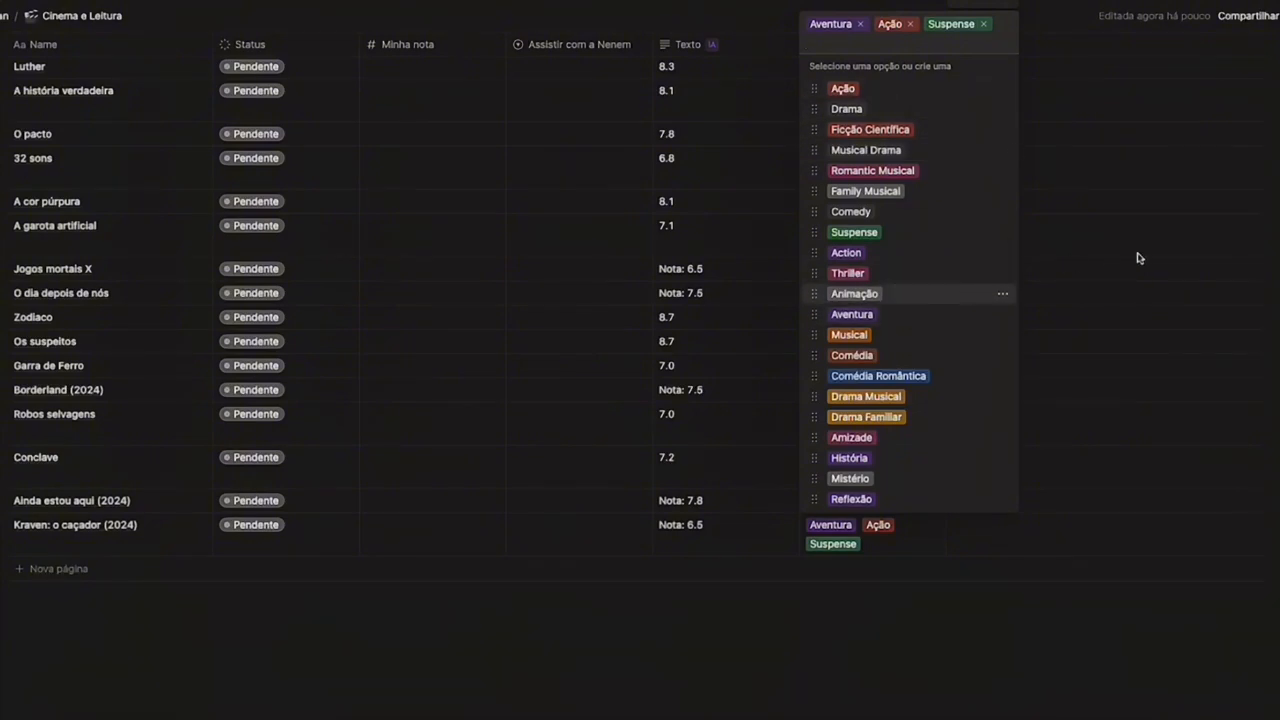
key("Escape")
scroll(921, 555, "up", 3)
scroll(921, 555, "down", 3)
left_click(886, 558)
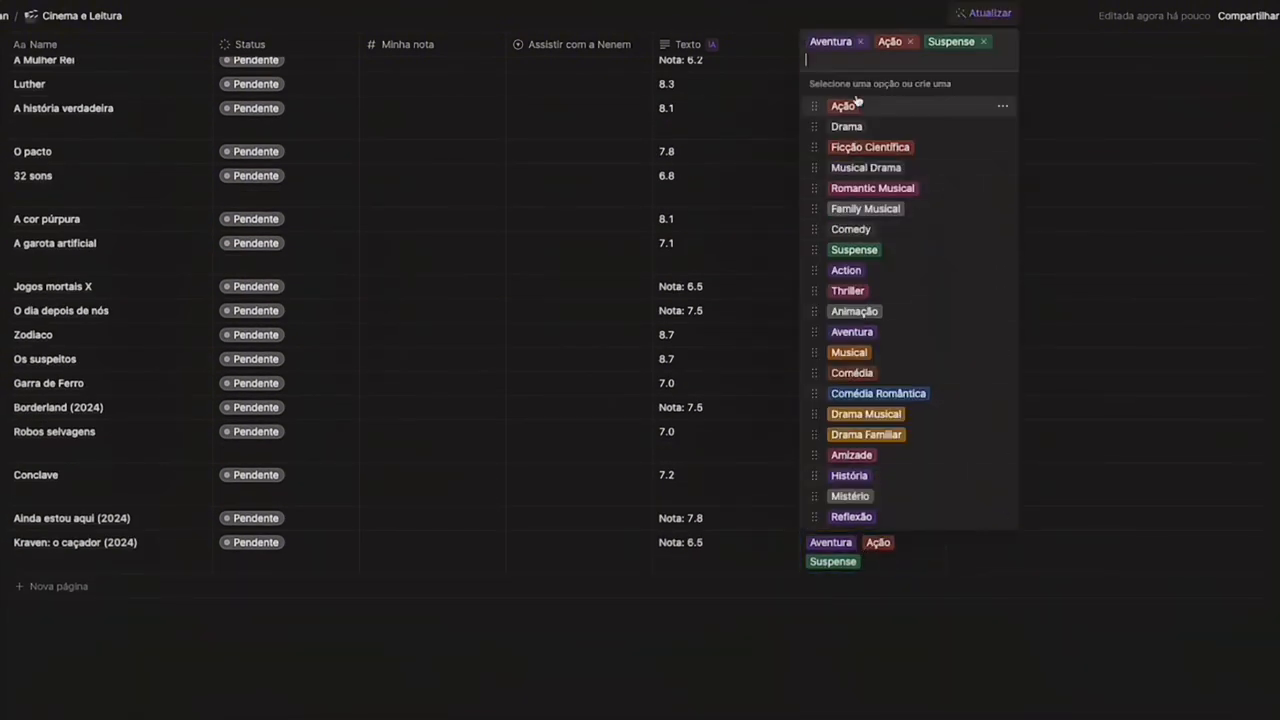
key("Escape")
scroll(974, 454, "up", 10)
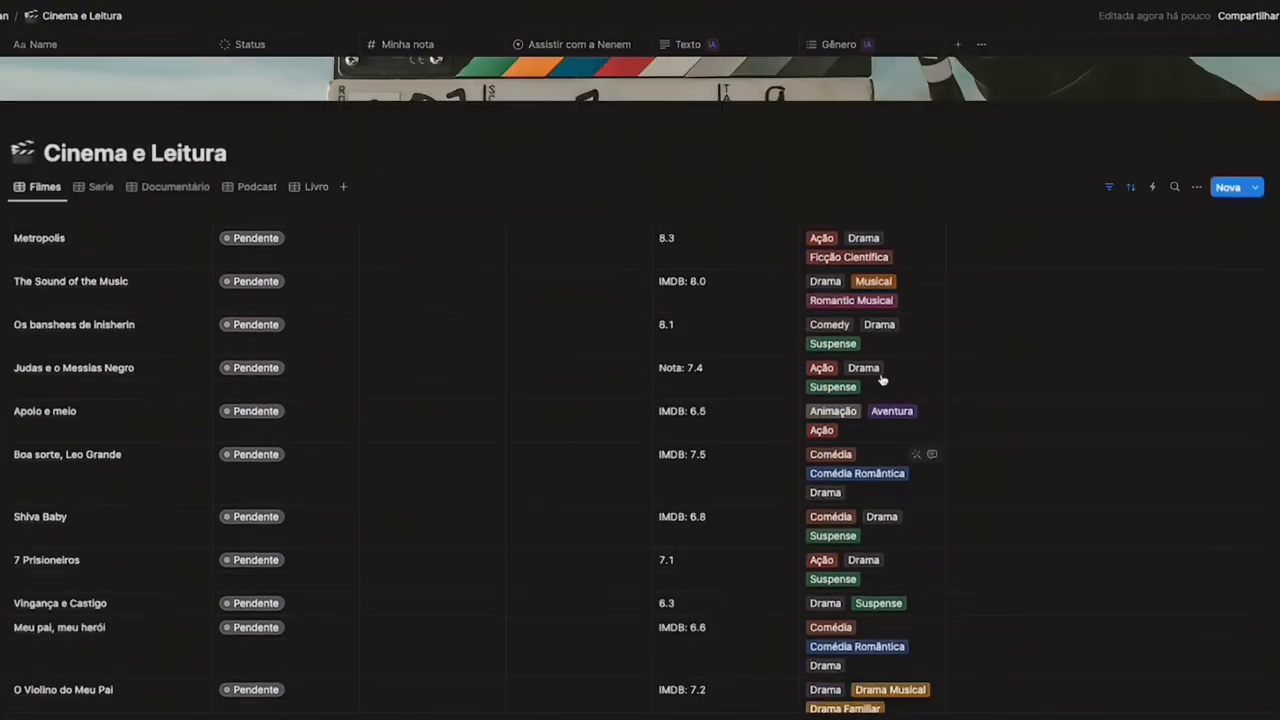
Step: Check the Gênero autofill prompt, add a new option named "Heroi" to the property, and close its settings
left_click(838, 294)
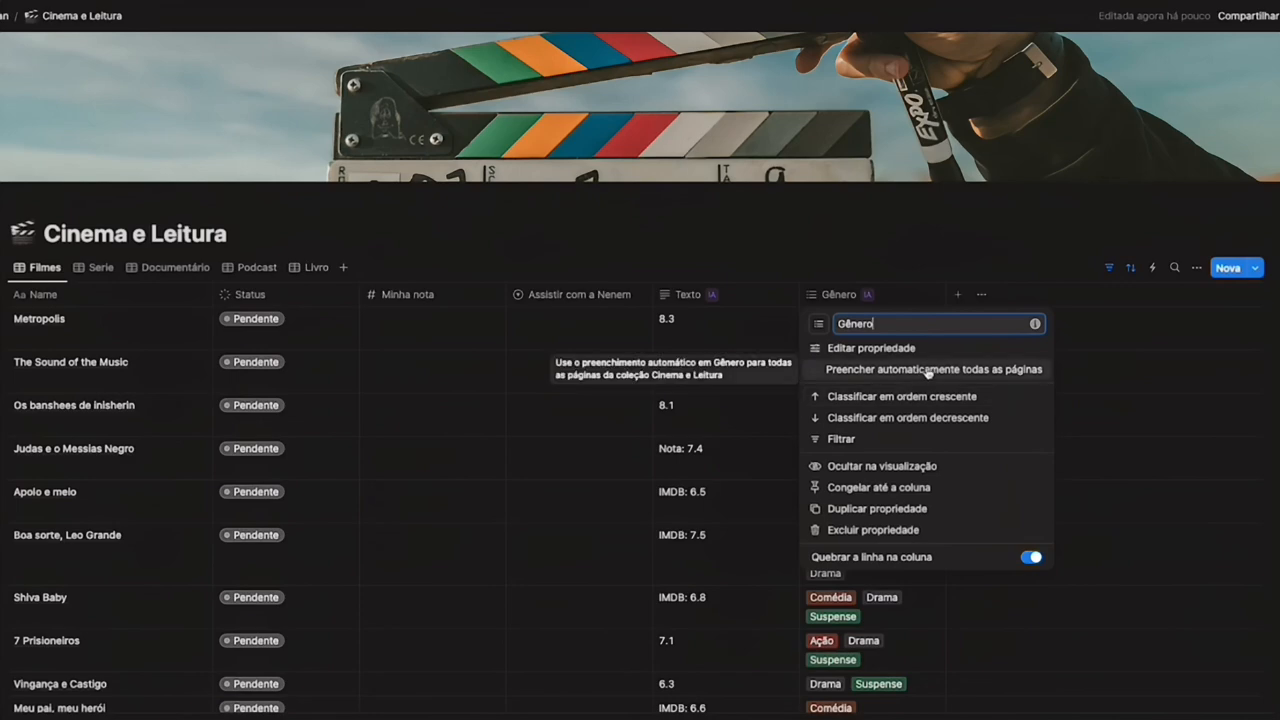
left_click(928, 346)
left_click(1085, 205)
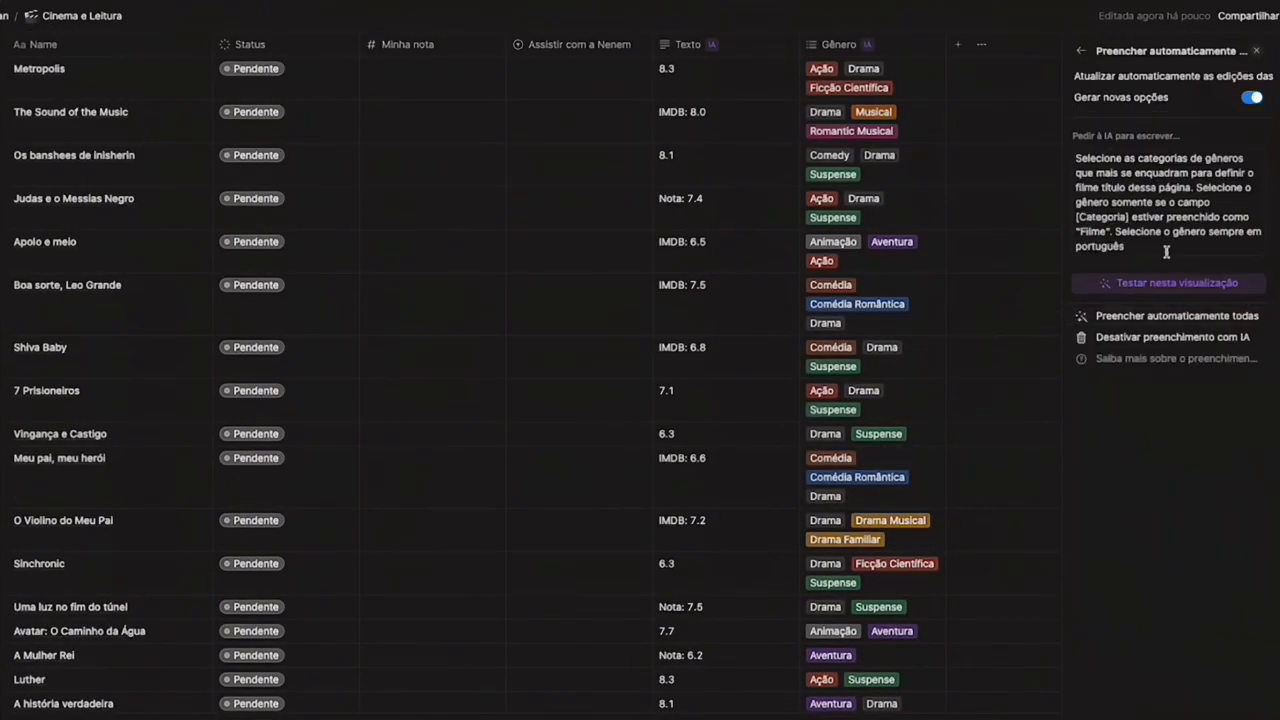
left_click(1080, 50)
scroll(1163, 184, "down", 1)
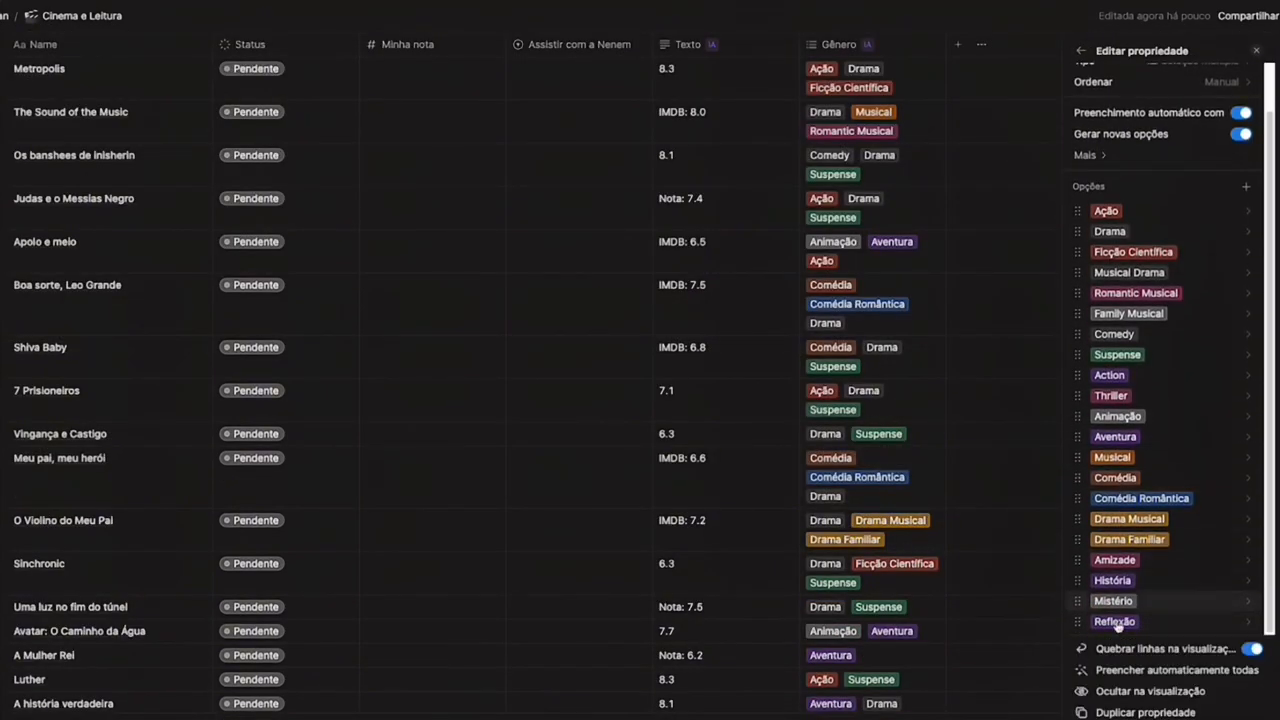
left_click(1245, 186)
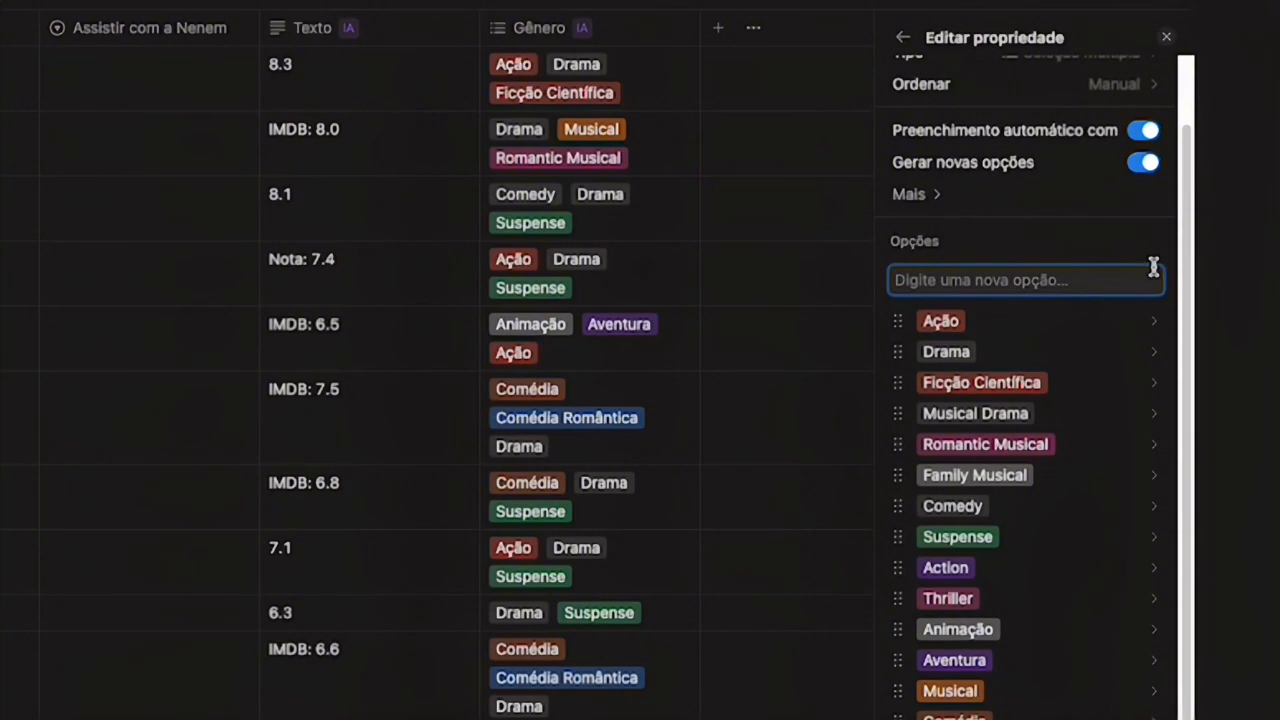
type("Heroi")
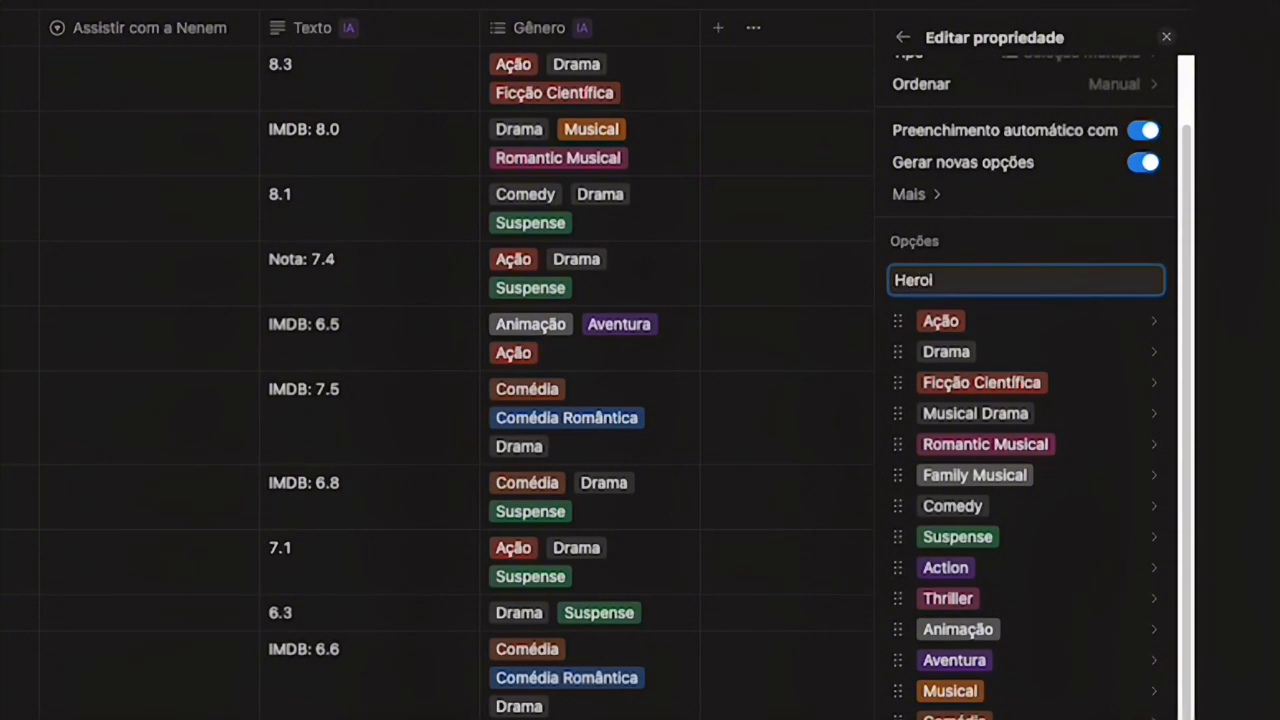
key("Return")
left_click(734, 483)
scroll(811, 540, "down", 10)
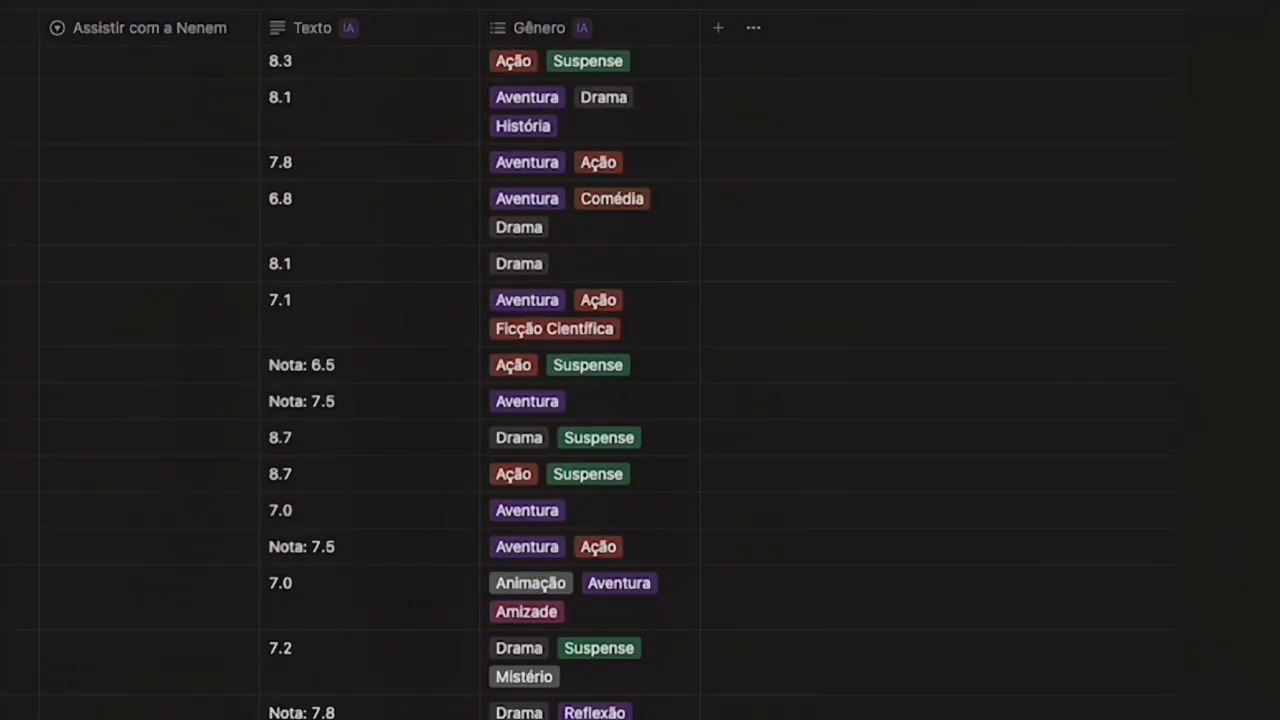
Step: Regenerate the Gênero value for Kraven: o caçador (2024) with AI, and add the "Heroi" tag to it manually
left_click(914, 528)
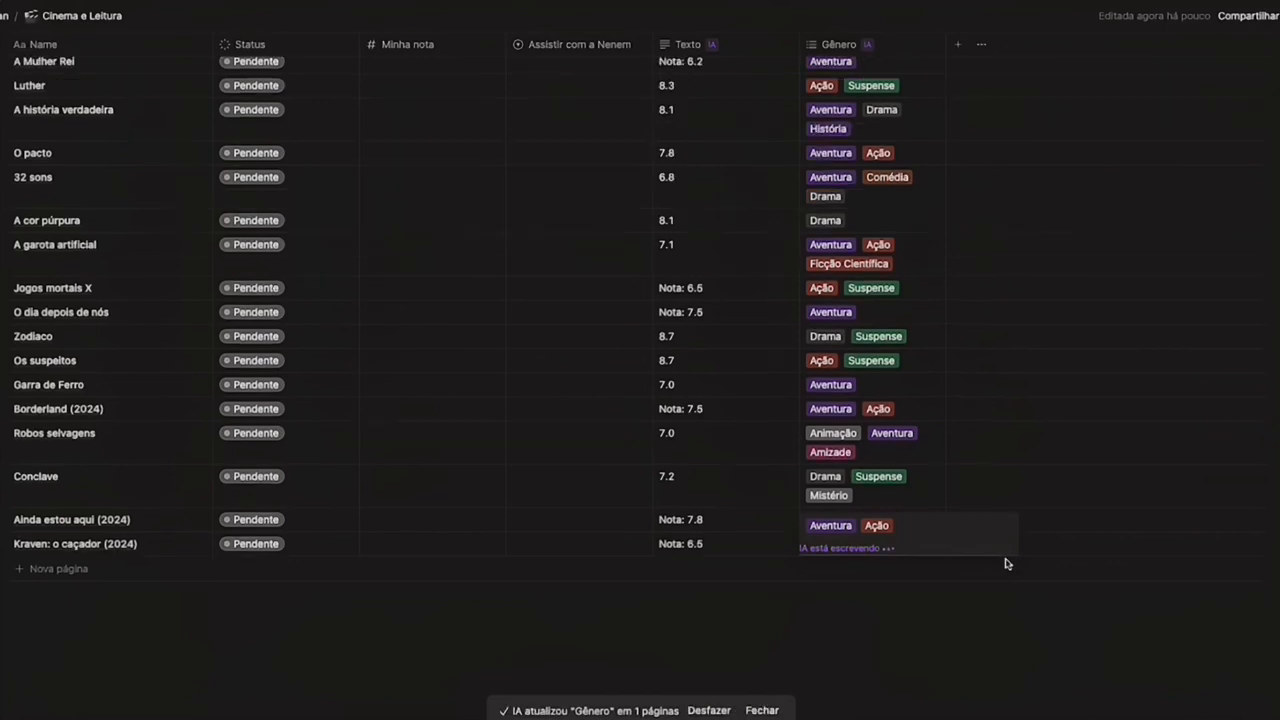
left_click(900, 562)
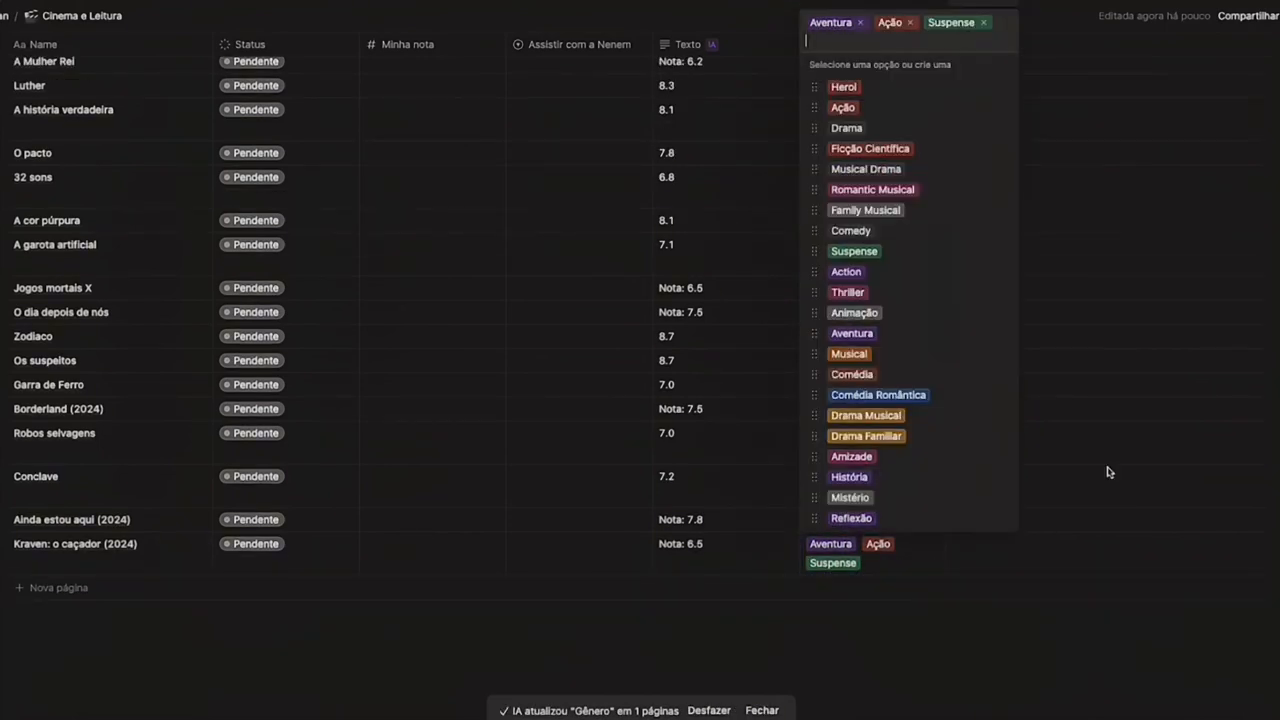
left_click(890, 88)
key("Escape")
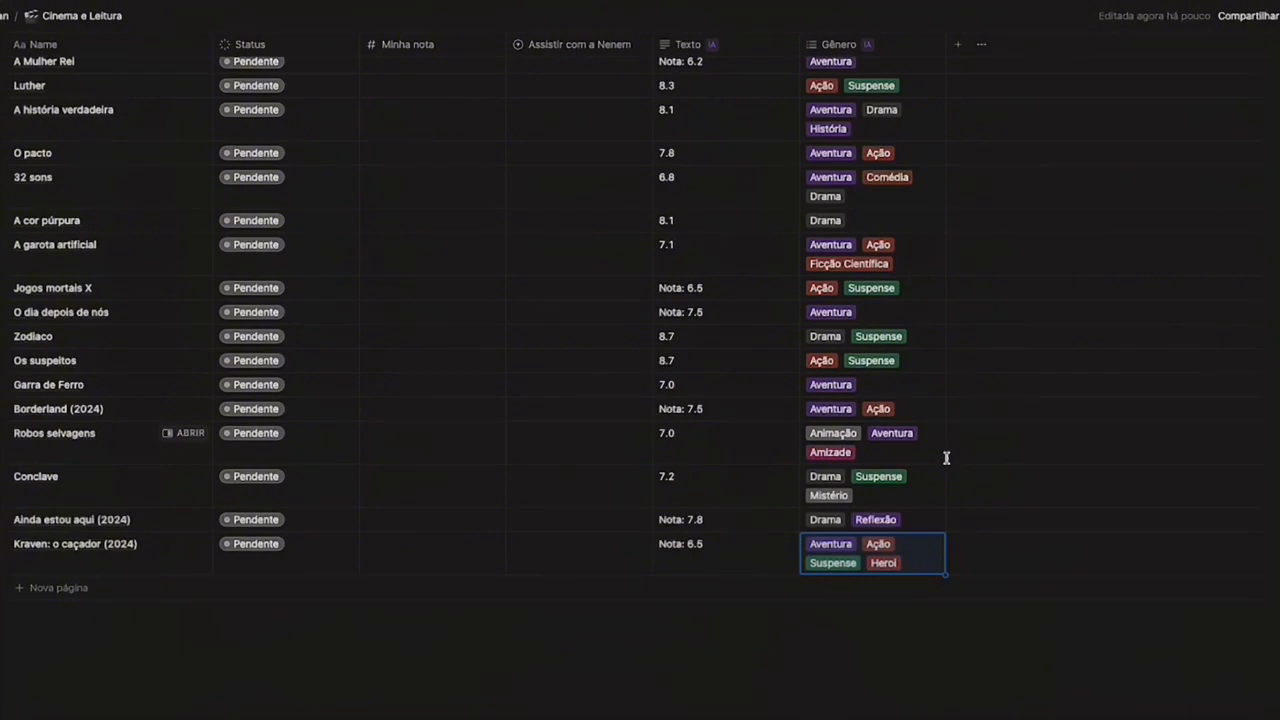
Step: Open the AI autofill settings of the Texto property in the Filmes table
scroll(757, 449, "up", 15)
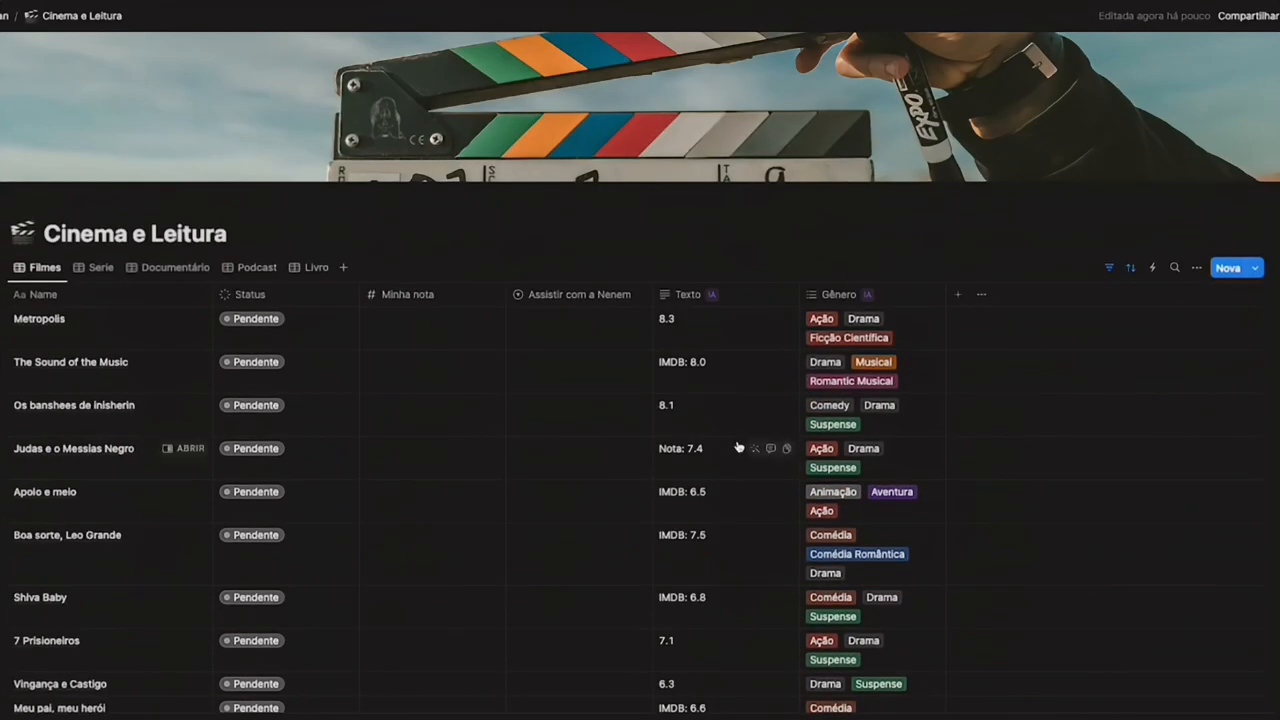
left_click(704, 331)
left_click(775, 393)
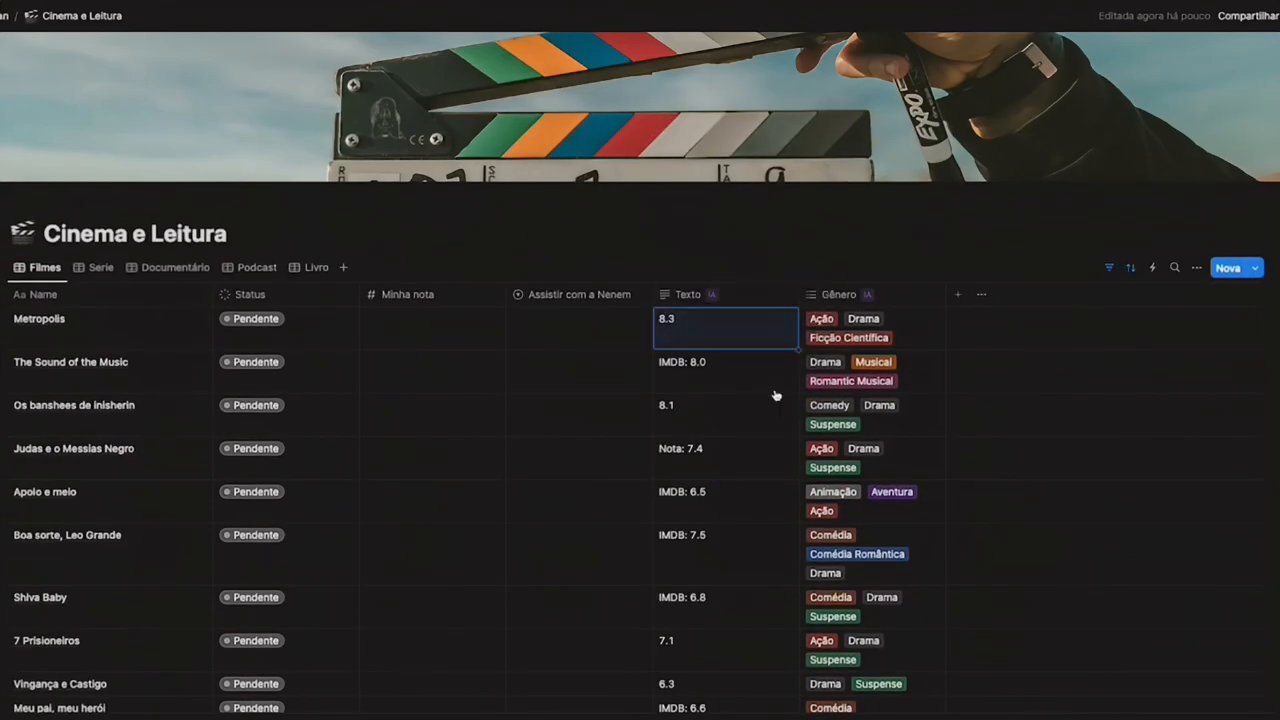
left_click(699, 303)
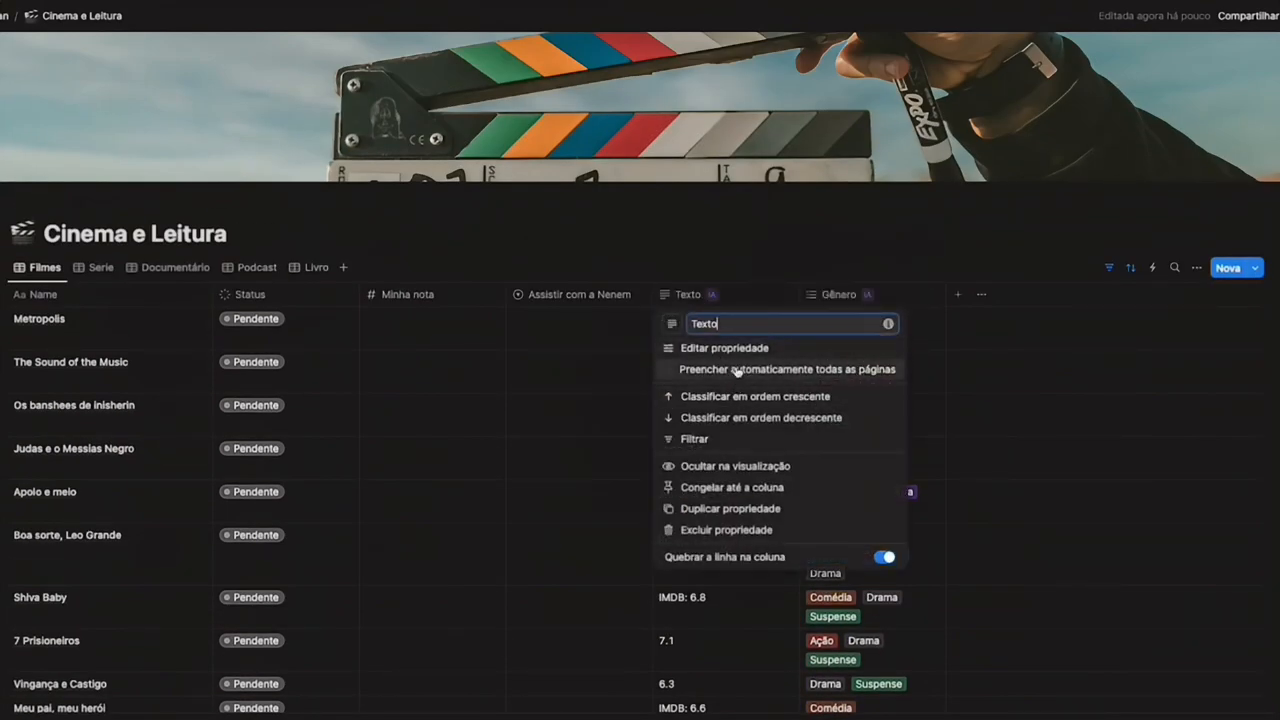
left_click(745, 355)
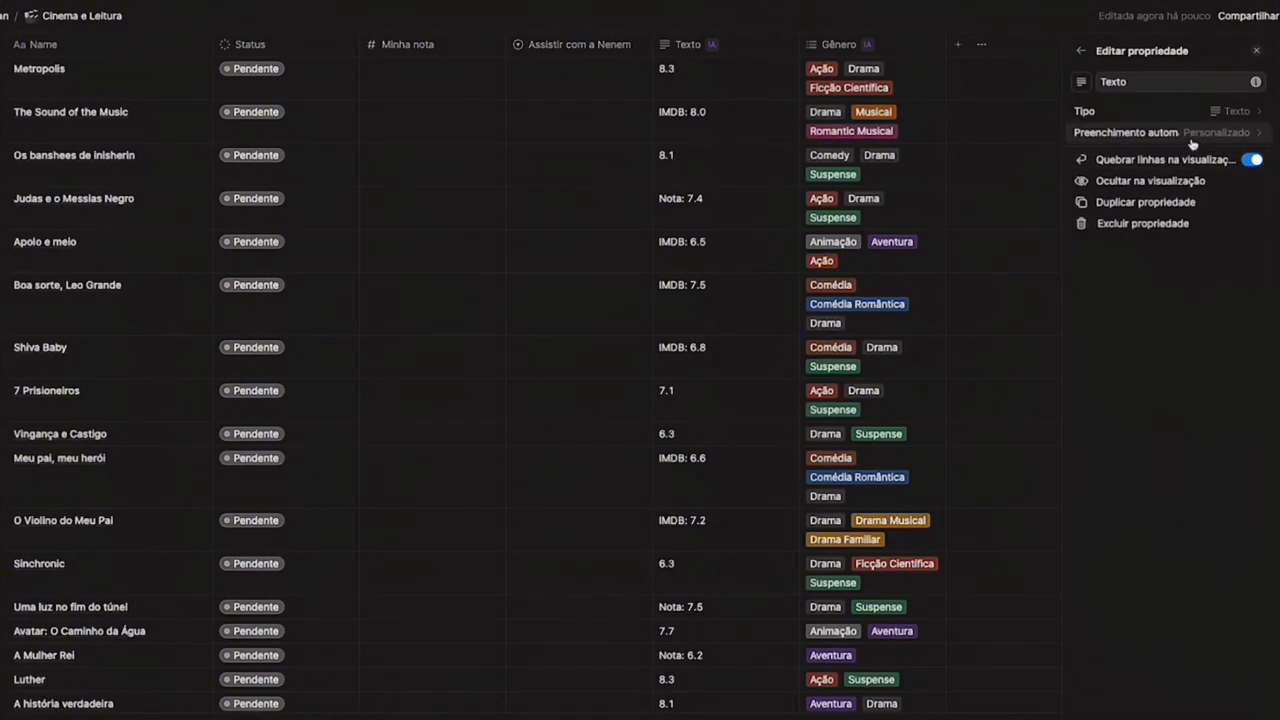
left_click(1140, 132)
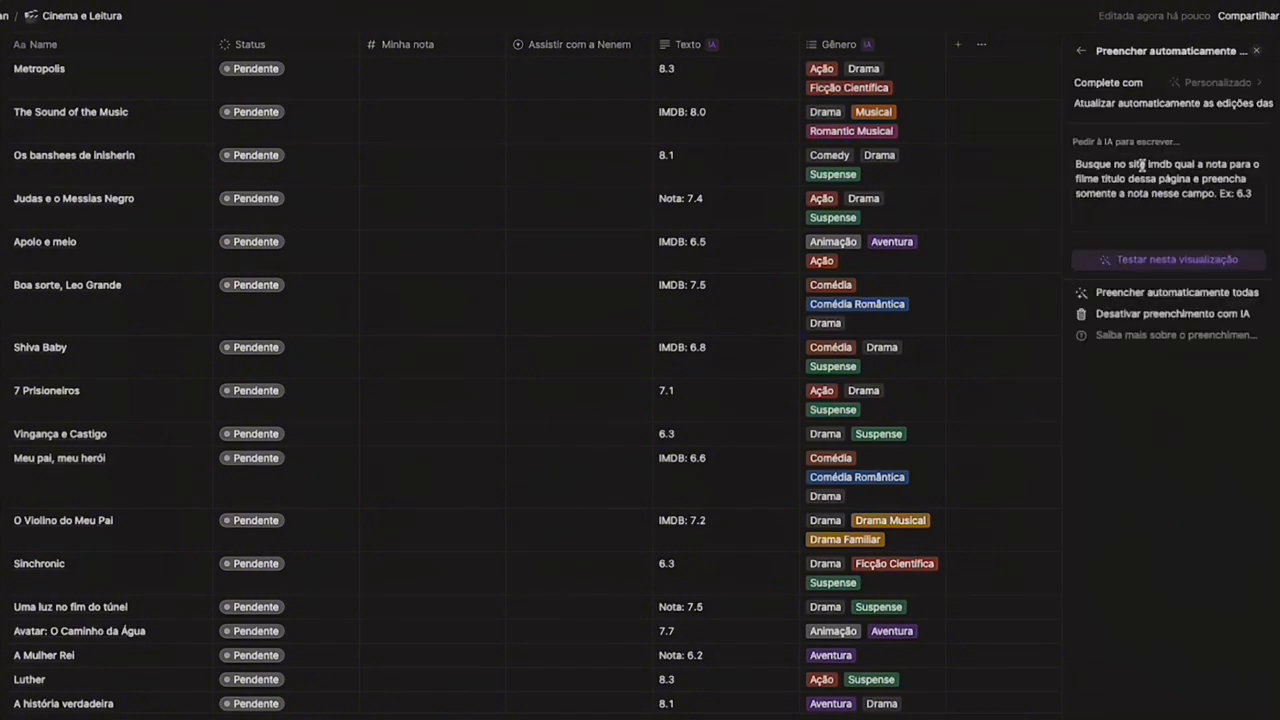
Step: Examine the Texto autofill prompt, highlighting the IMDb source, the example rating format and the entire instruction
left_click_drag(1146, 166, 1194, 166)
left_click(1267, 183)
left_click(1218, 196)
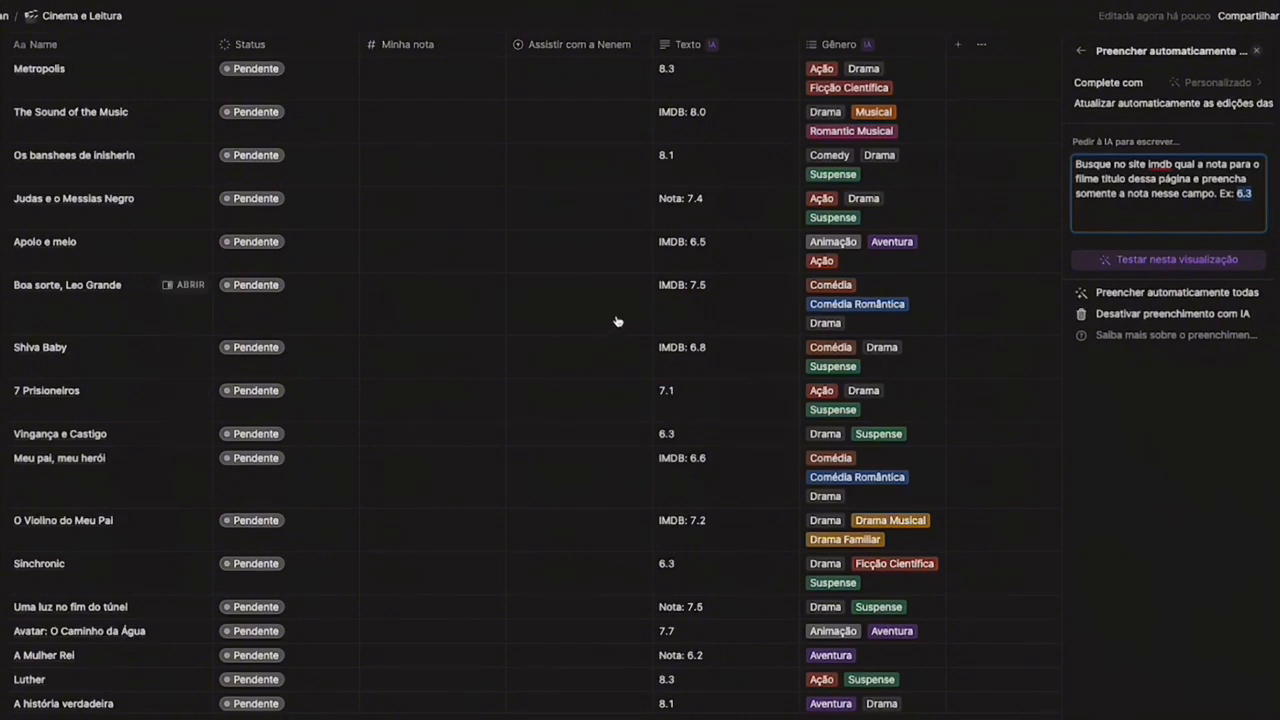
left_click(1249, 196)
left_click_drag(1253, 194, 1063, 166)
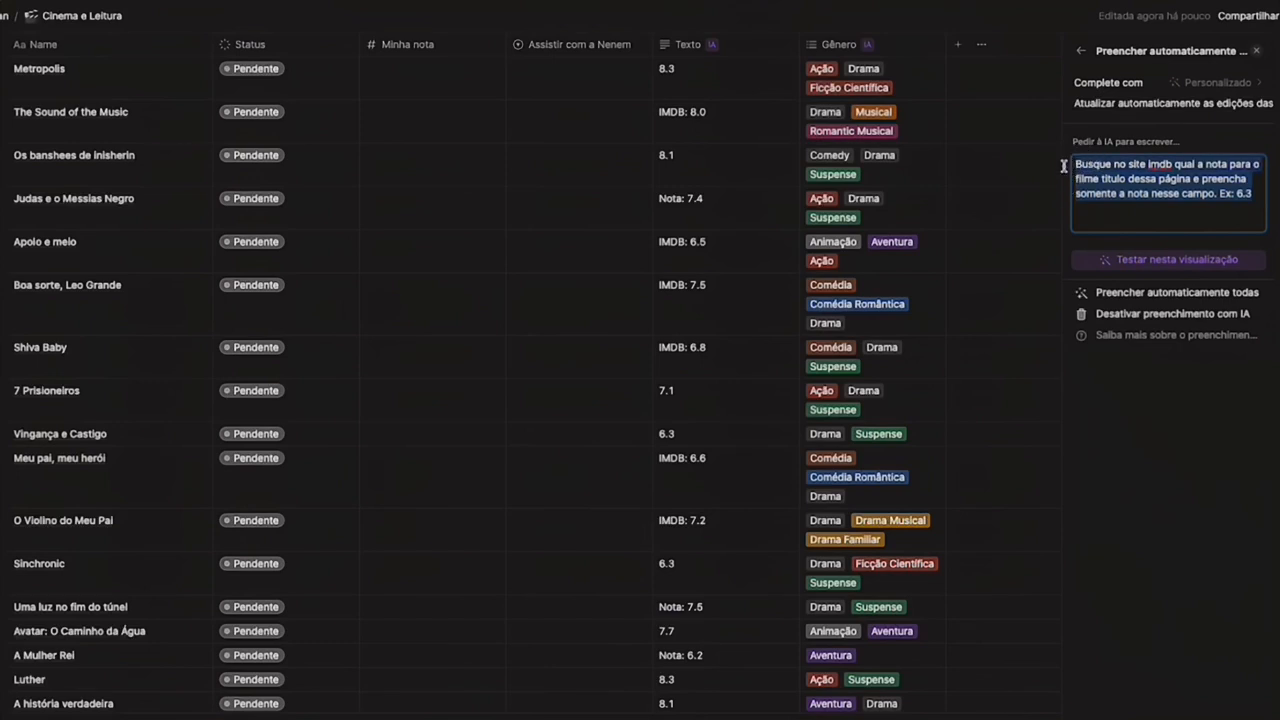